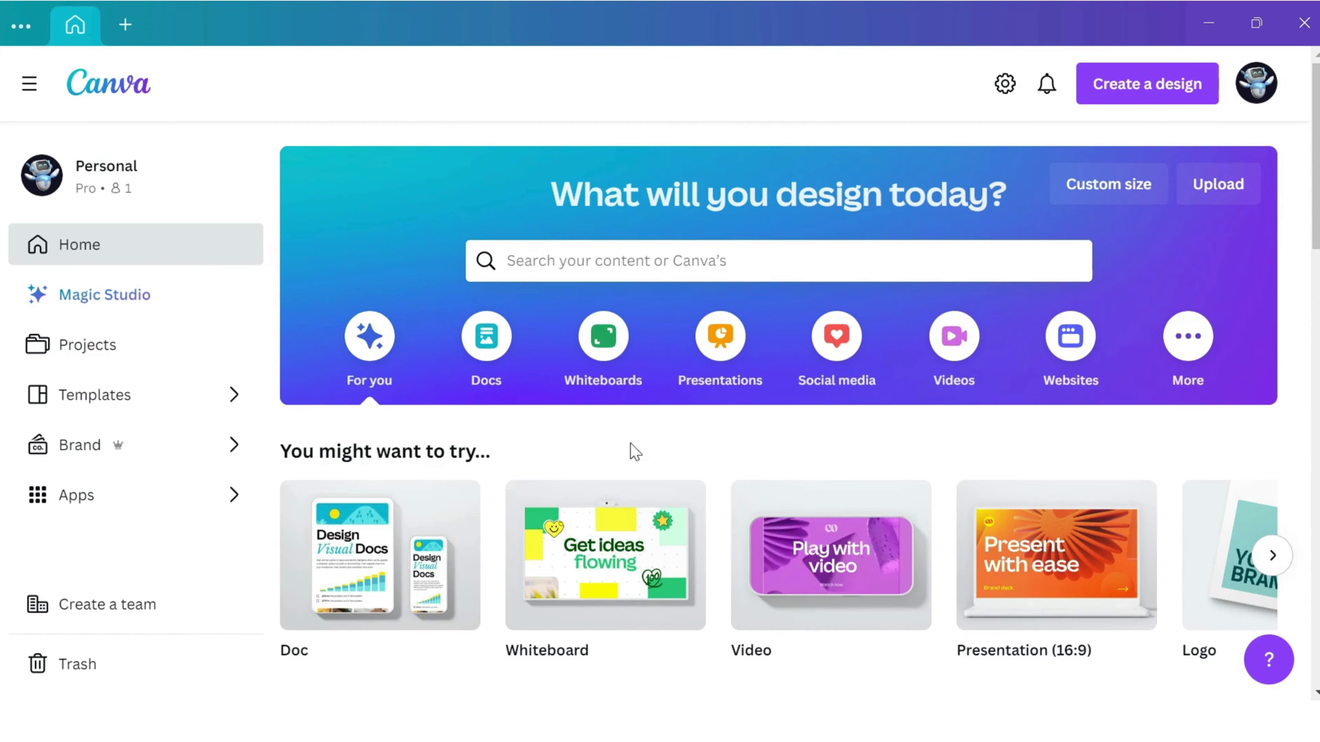
Filter the template library to Business > Proposals designs
click(128, 407)
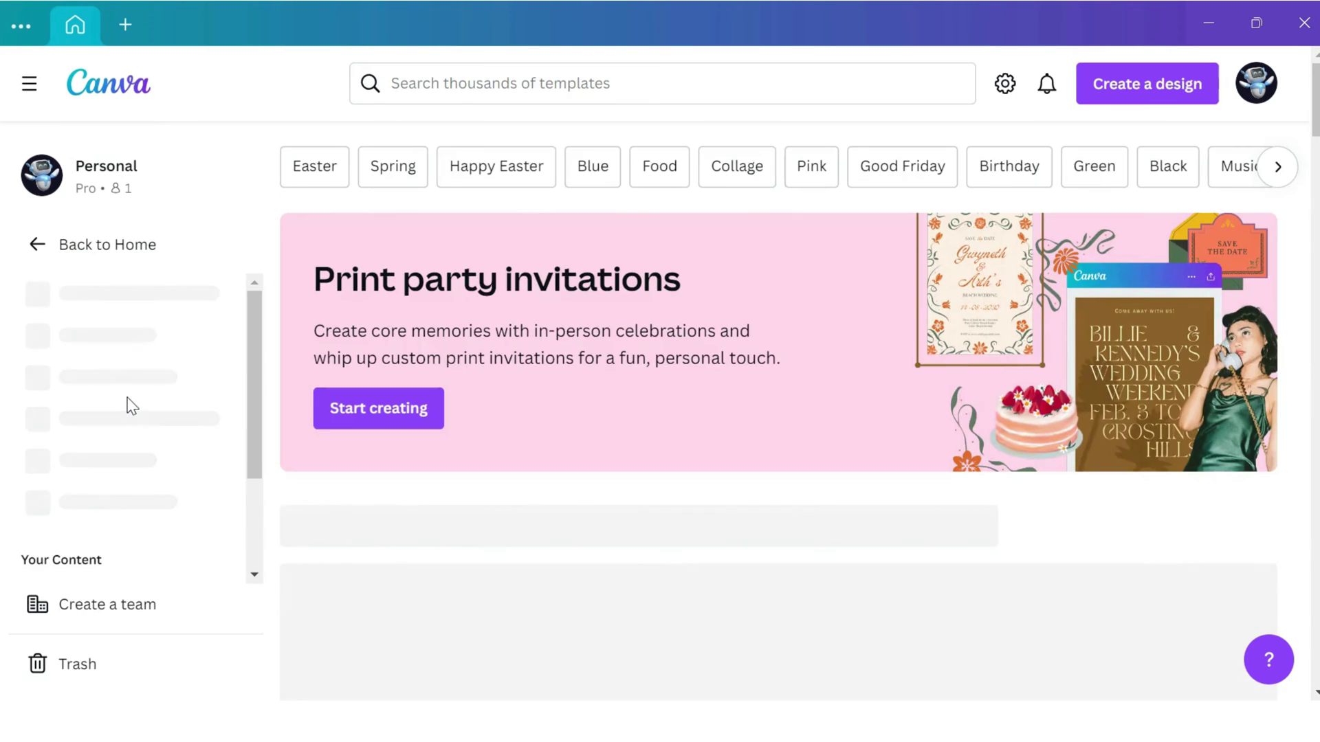
click(94, 340)
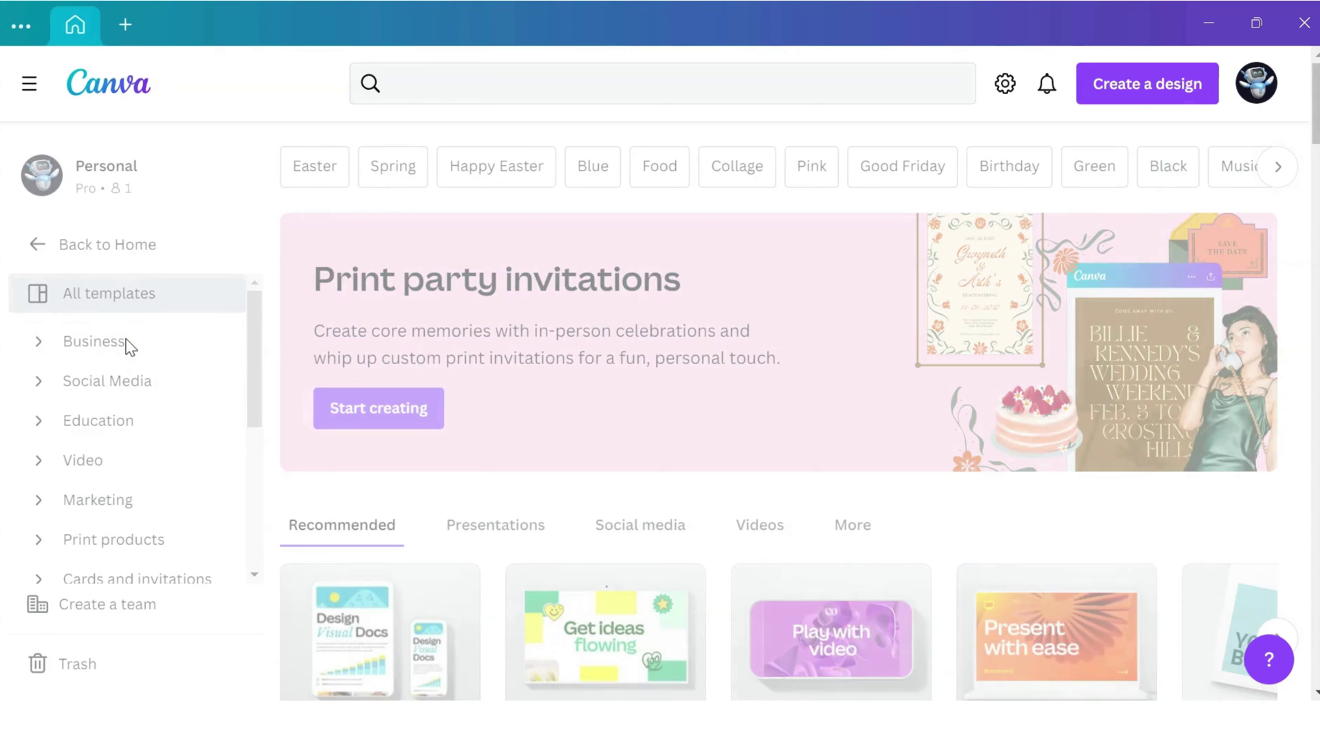
scroll(127, 346, down, 3)
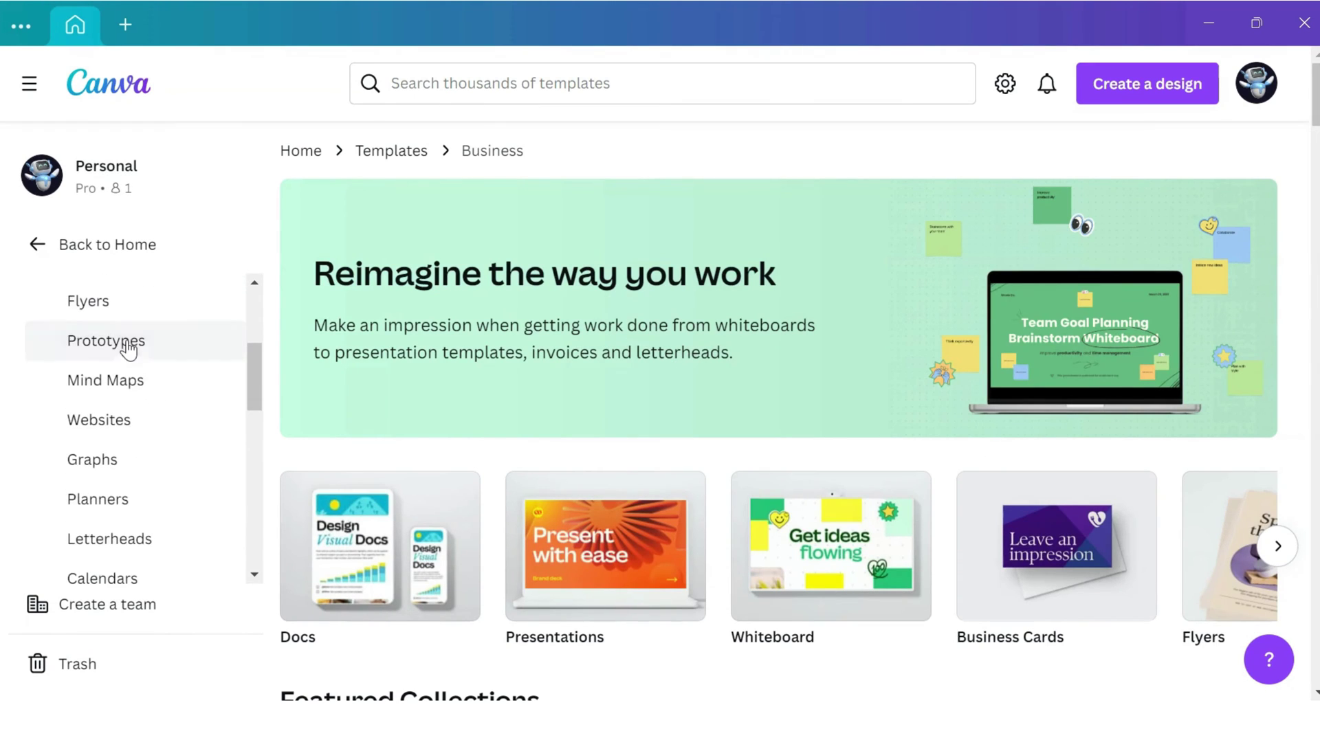
scroll(127, 346, down, 2)
scroll(134, 433, down, 2)
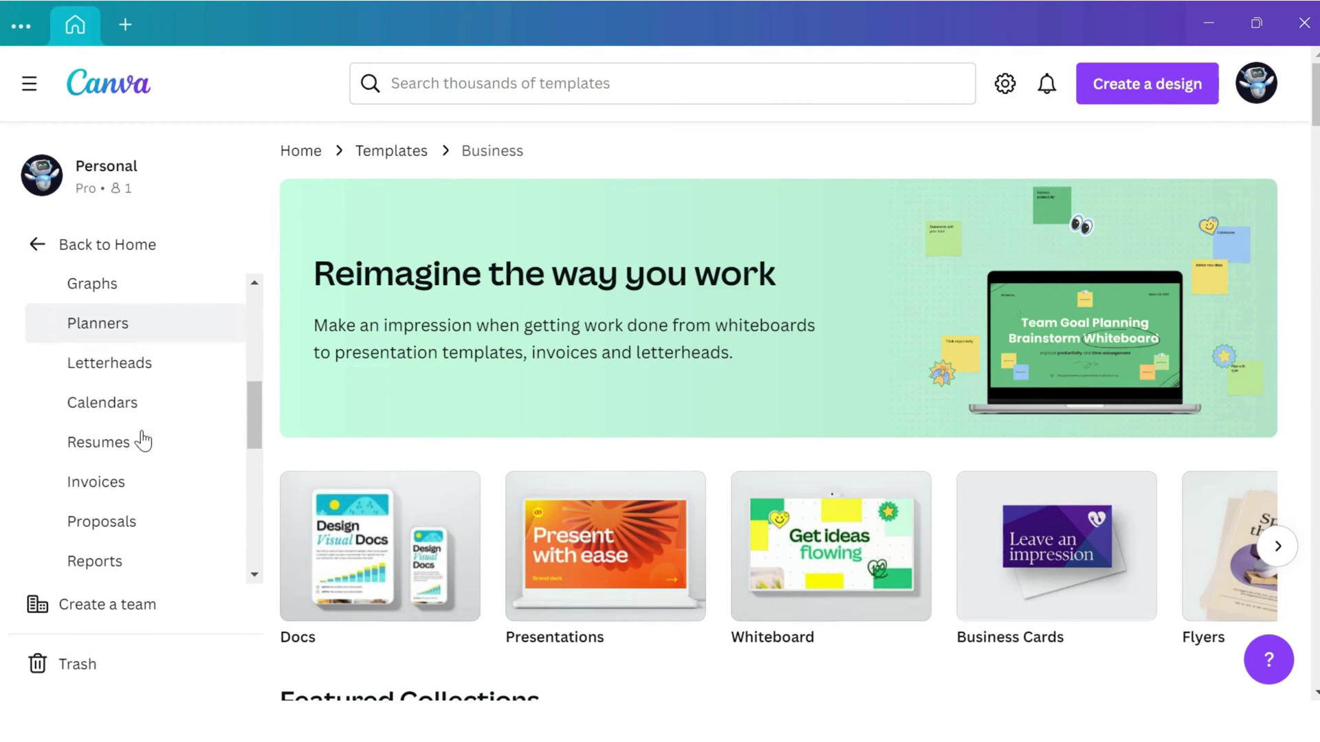
click(138, 517)
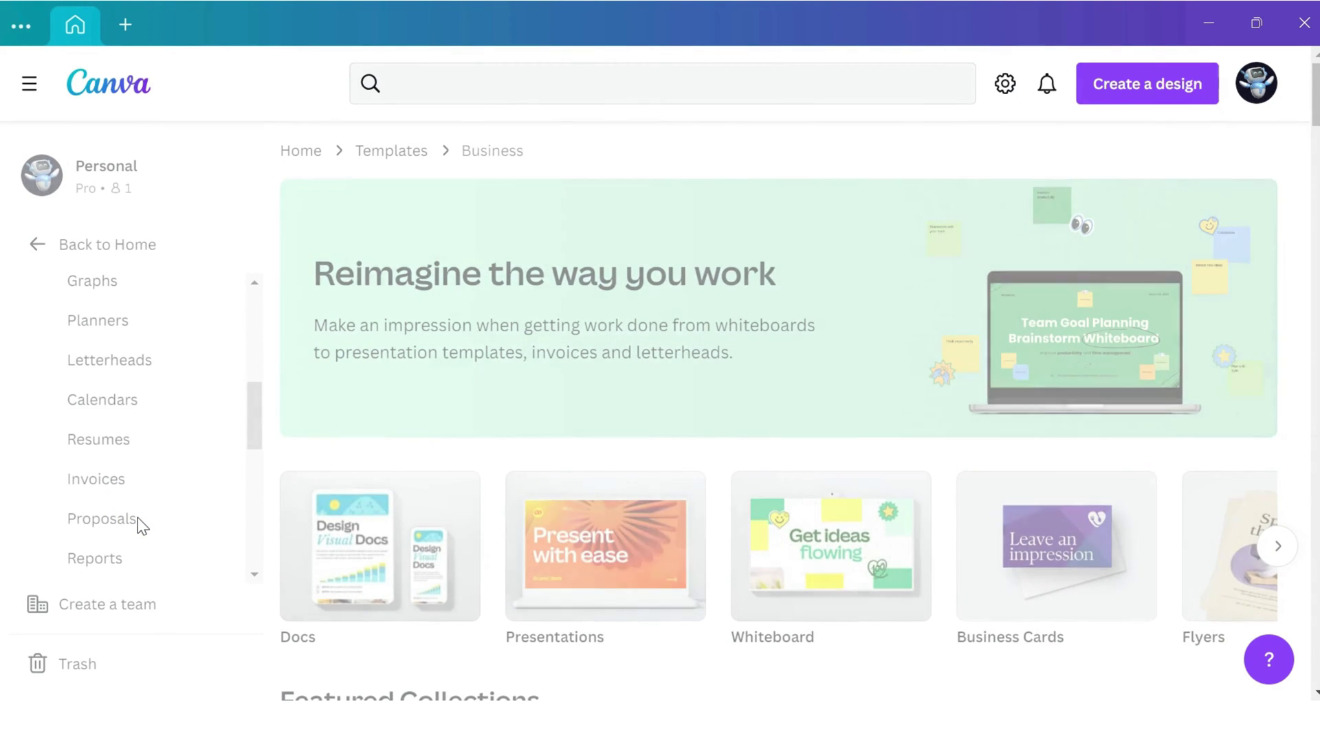
scroll(854, 448, down, 3)
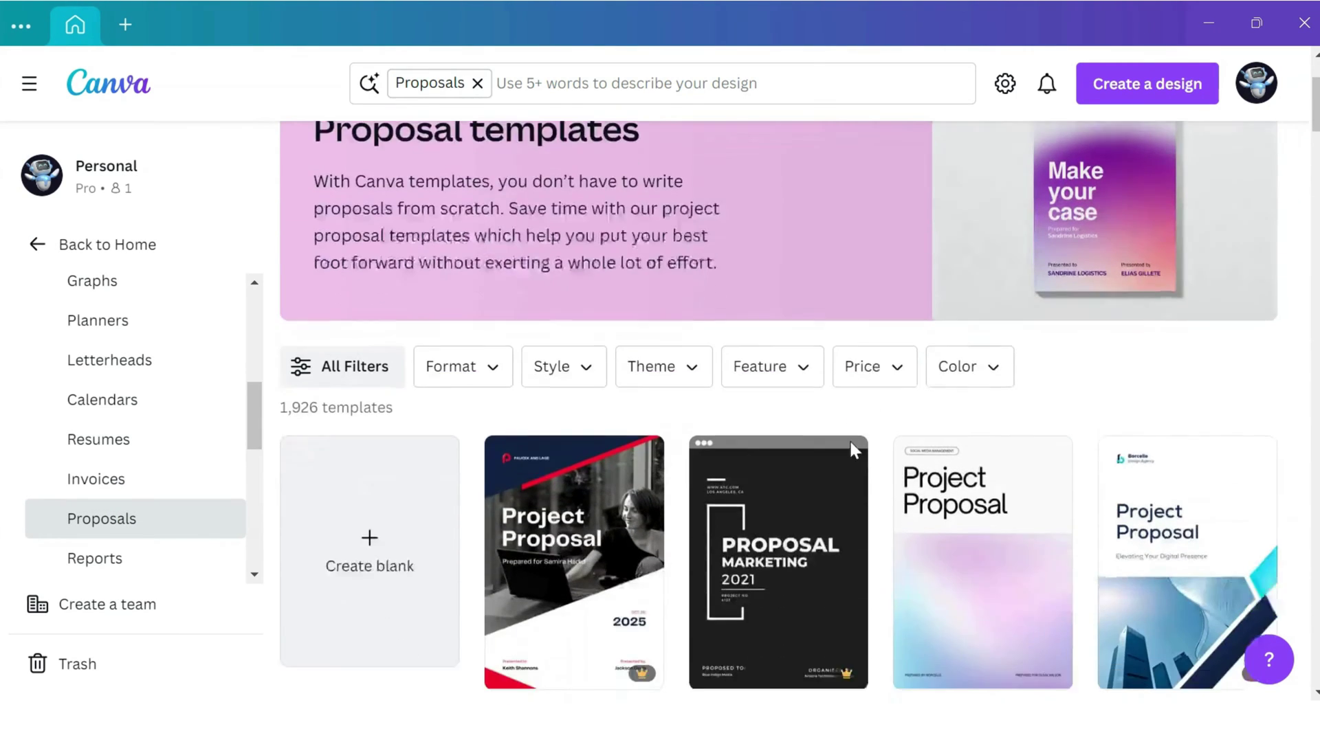
scroll(853, 451, down, 3)
scroll(855, 451, down, 2)
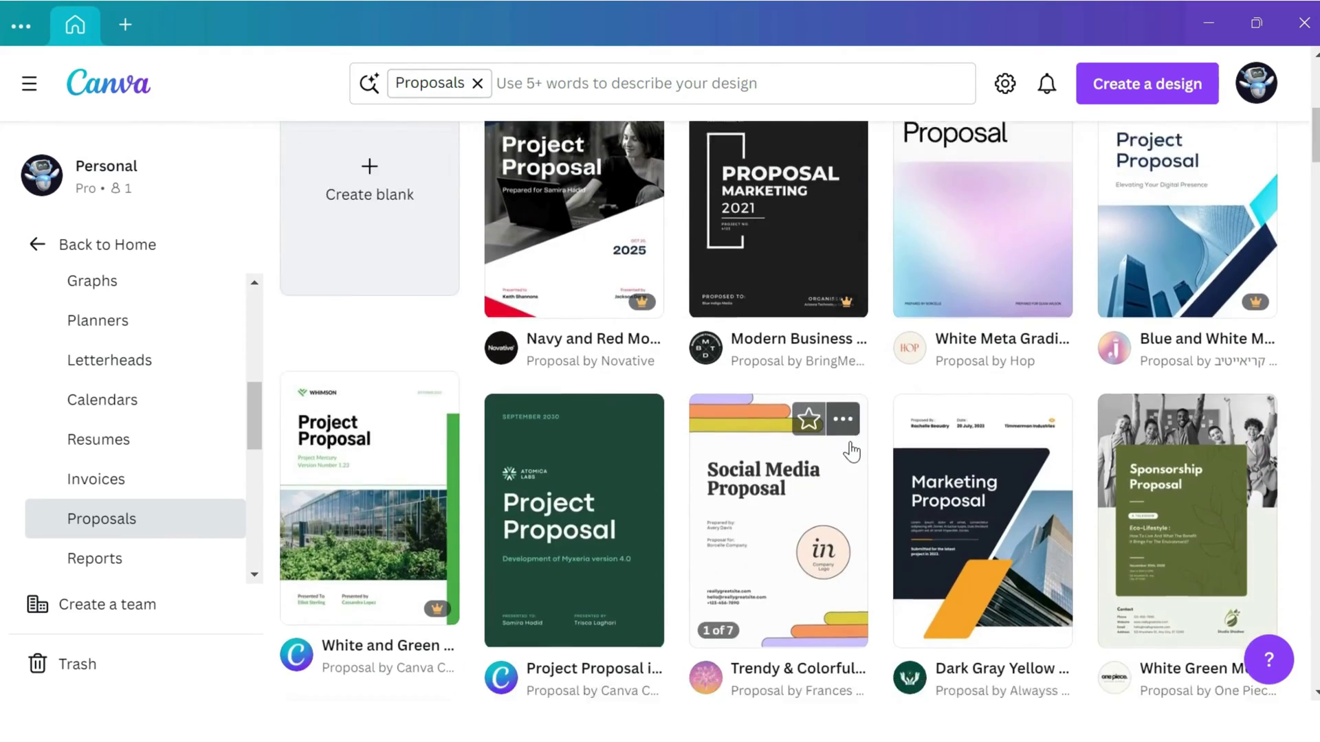
scroll(854, 451, down, 2)
scroll(854, 451, down, 2)
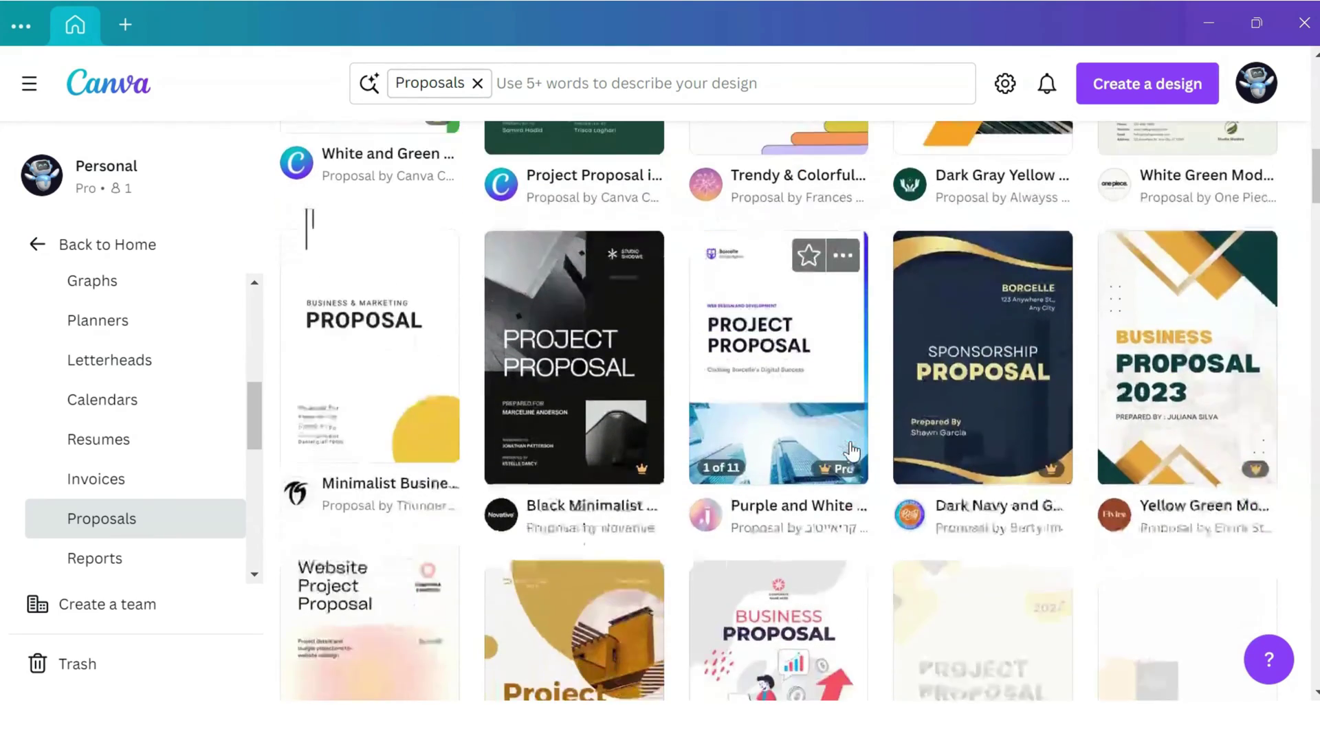
scroll(853, 451, down, 2)
scroll(855, 451, down, 2)
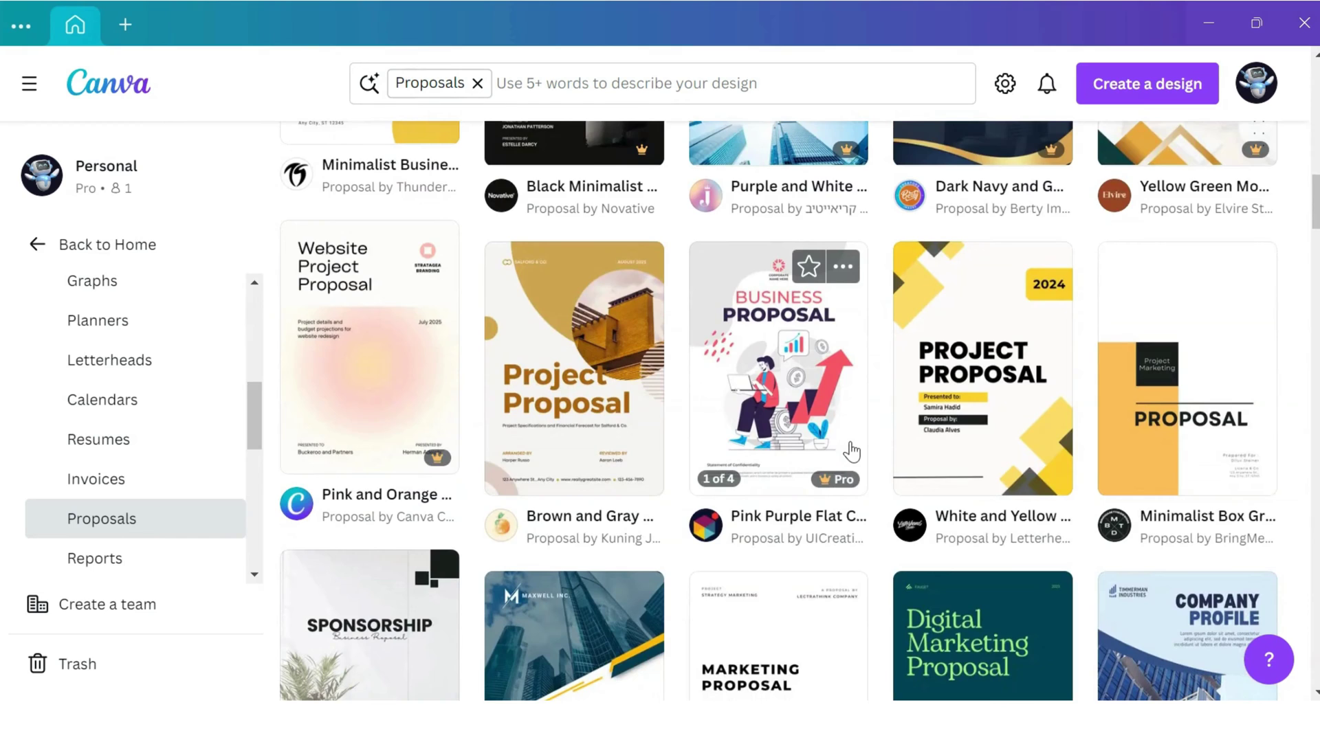
scroll(854, 451, down, 2)
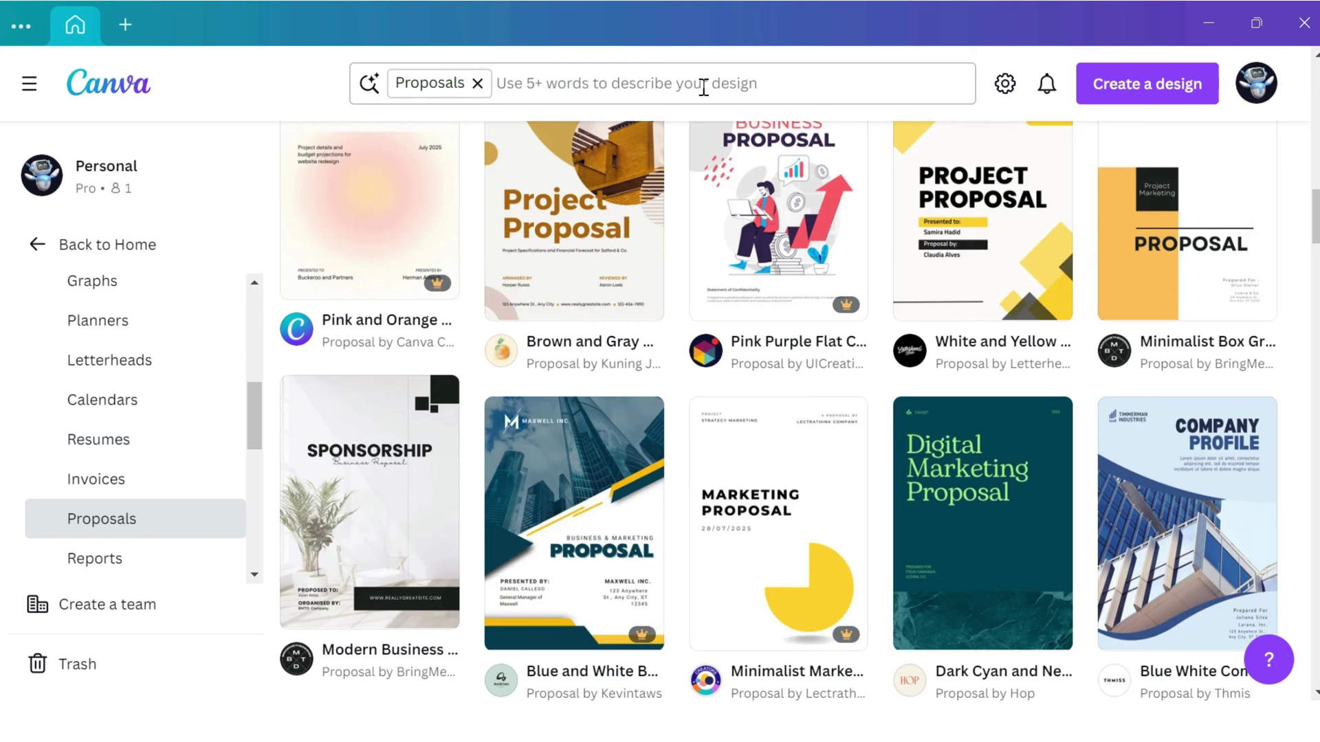
scroll(814, 251, down, 3)
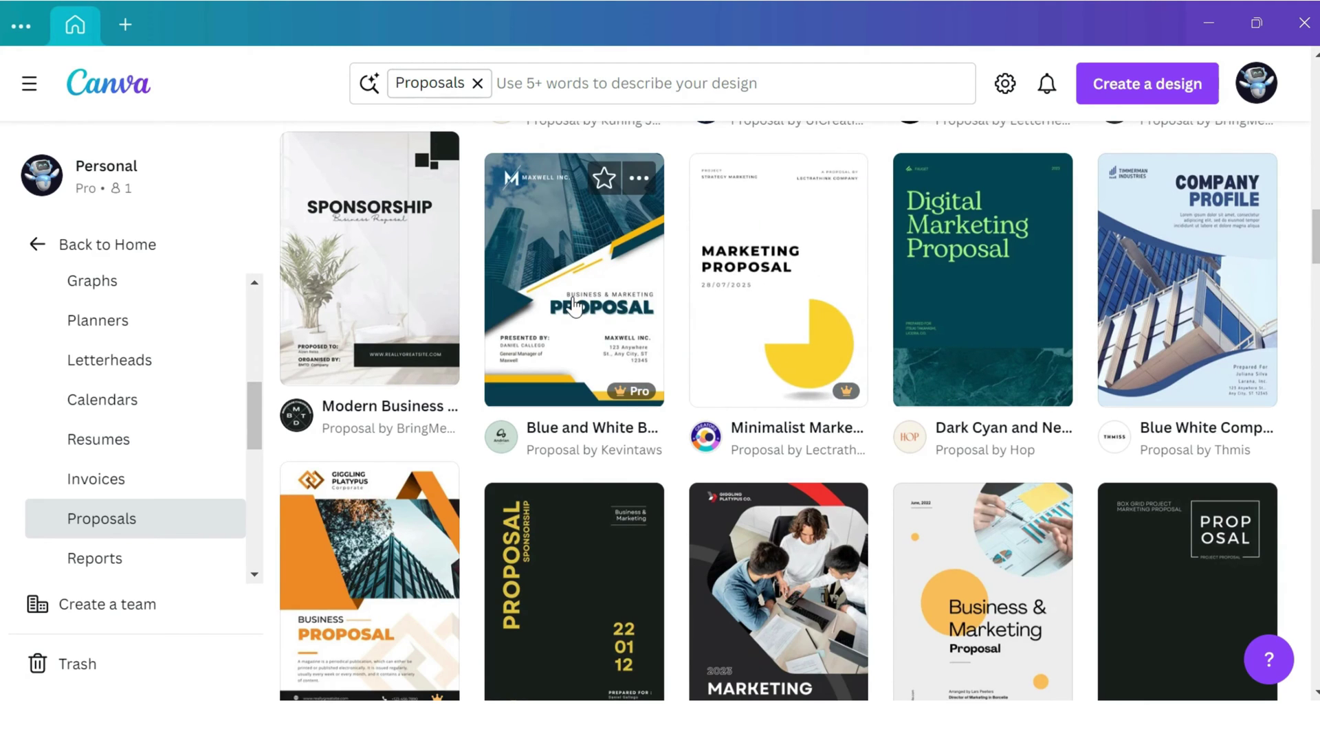
scroll(735, 309, down, 3)
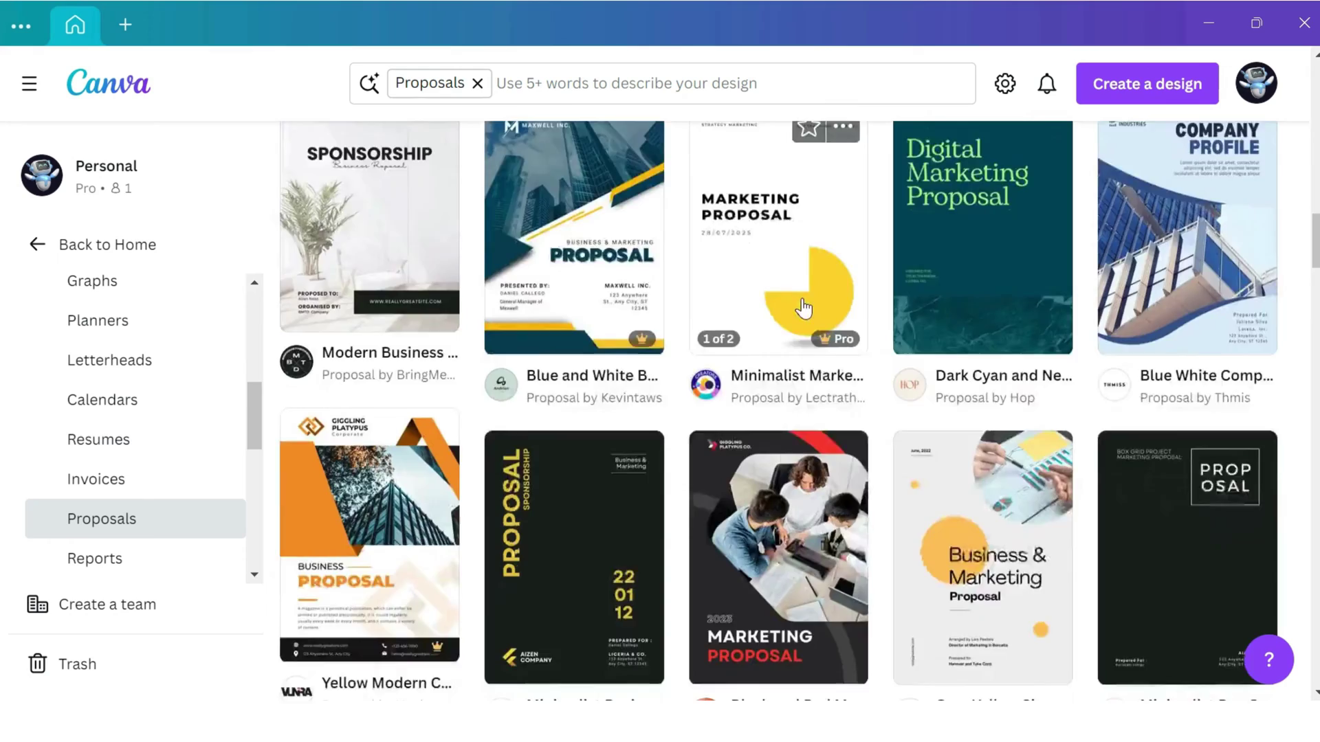
scroll(734, 310, down, 3)
scroll(806, 307, down, 3)
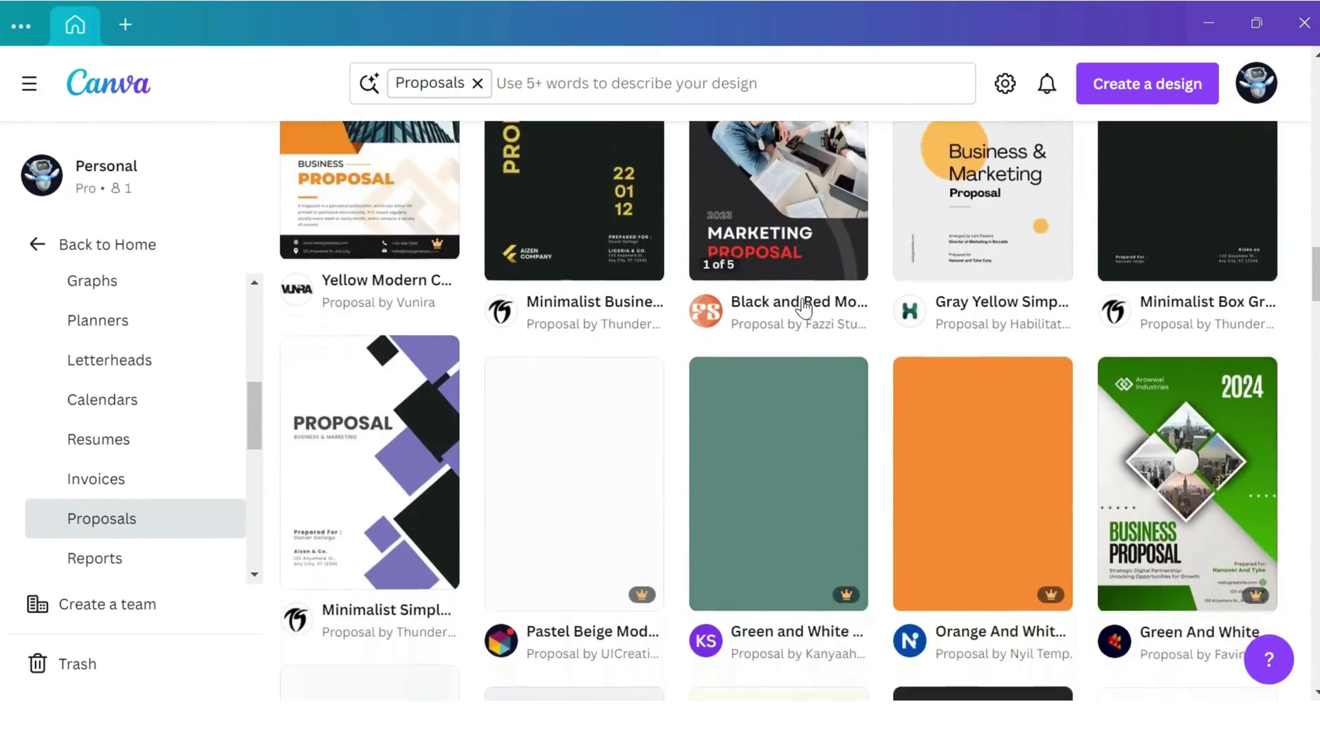
scroll(817, 331, down, 5)
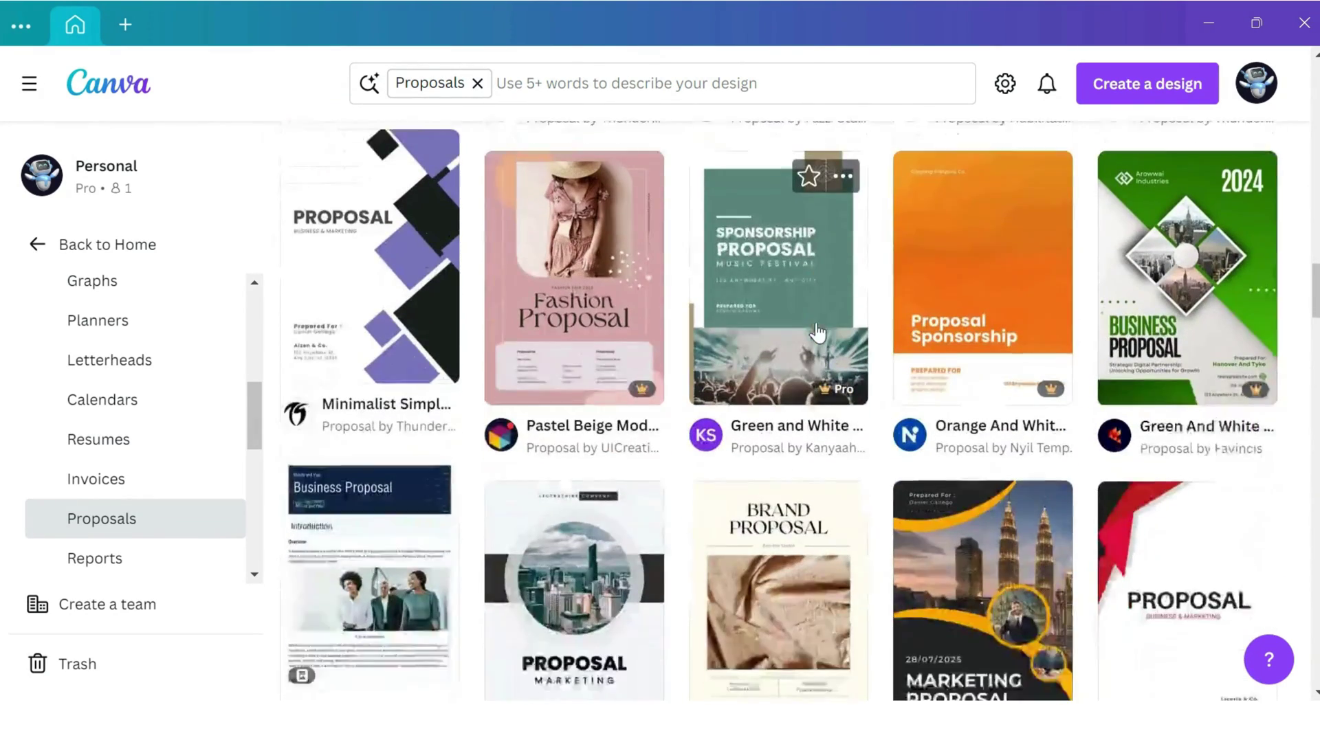
scroll(816, 331, down, 3)
scroll(817, 330, down, 1)
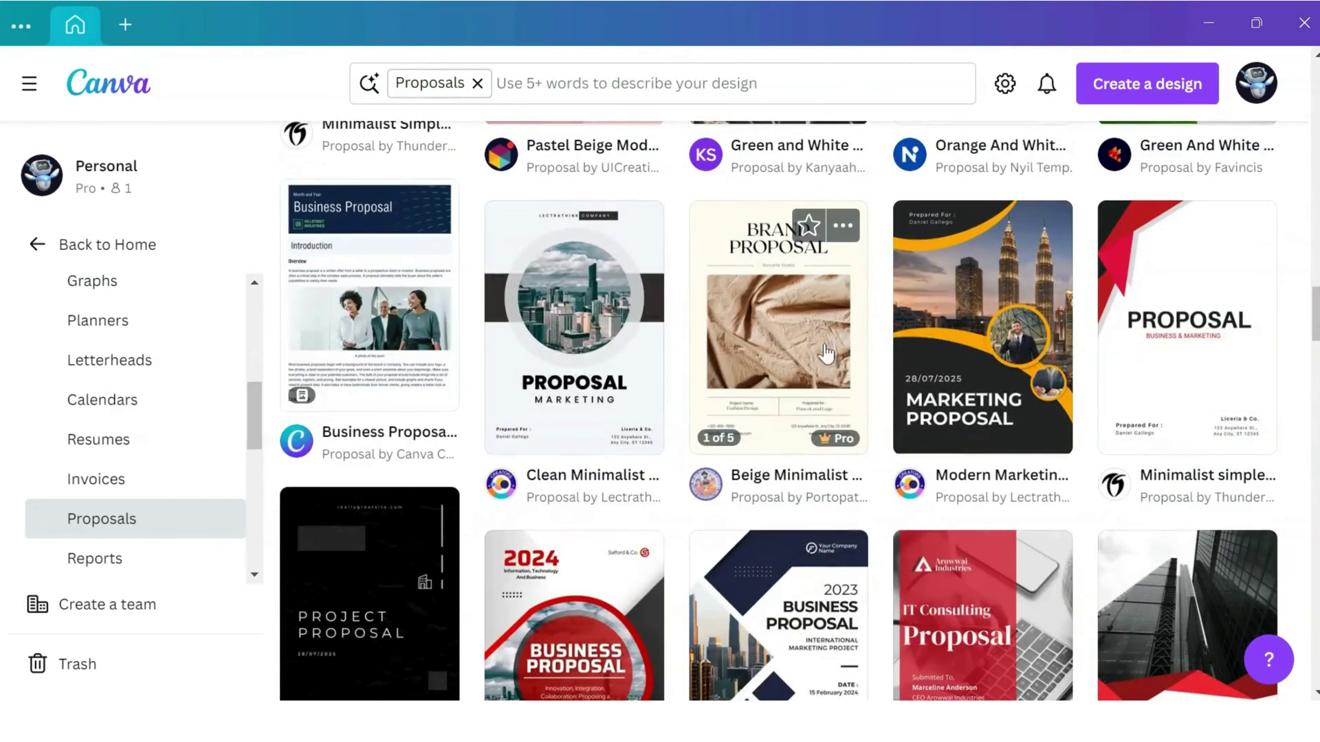
mouse_move(837, 438)
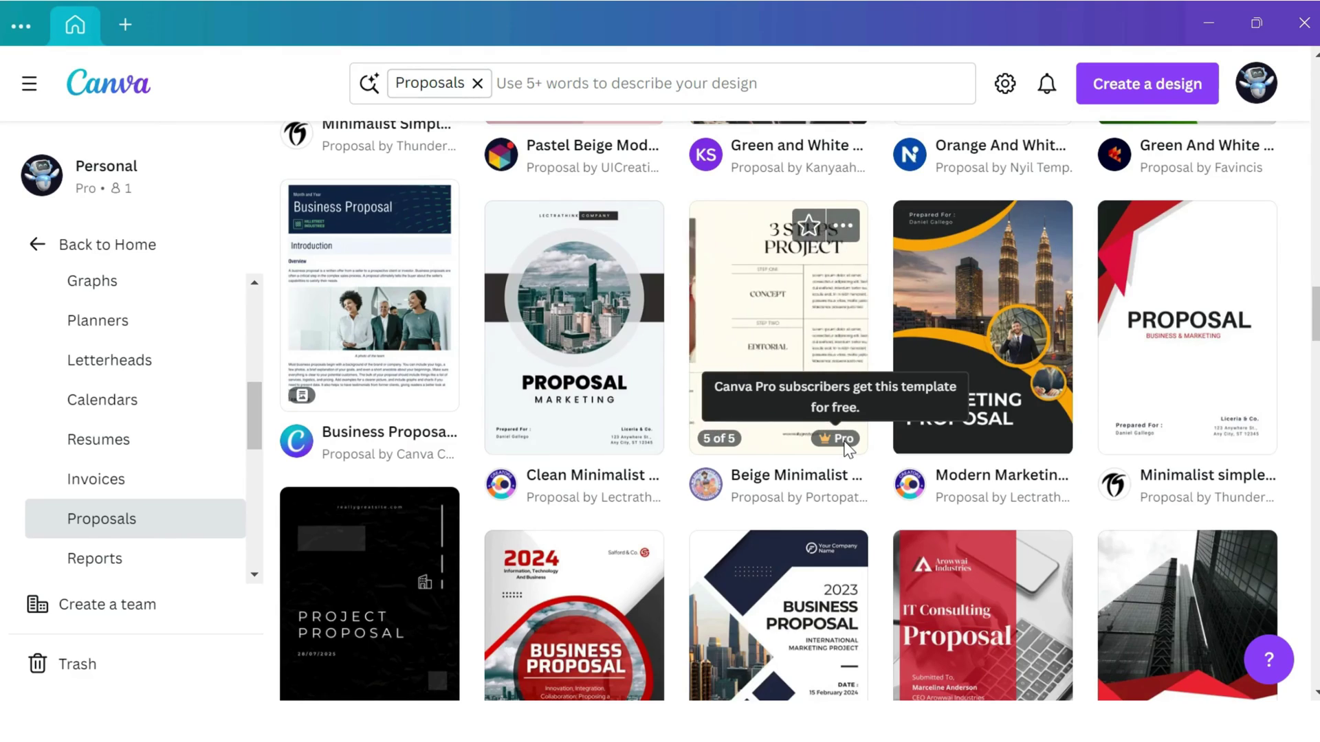
scroll(846, 446, down, 3)
scroll(846, 445, down, 2)
scroll(846, 449, down, 2)
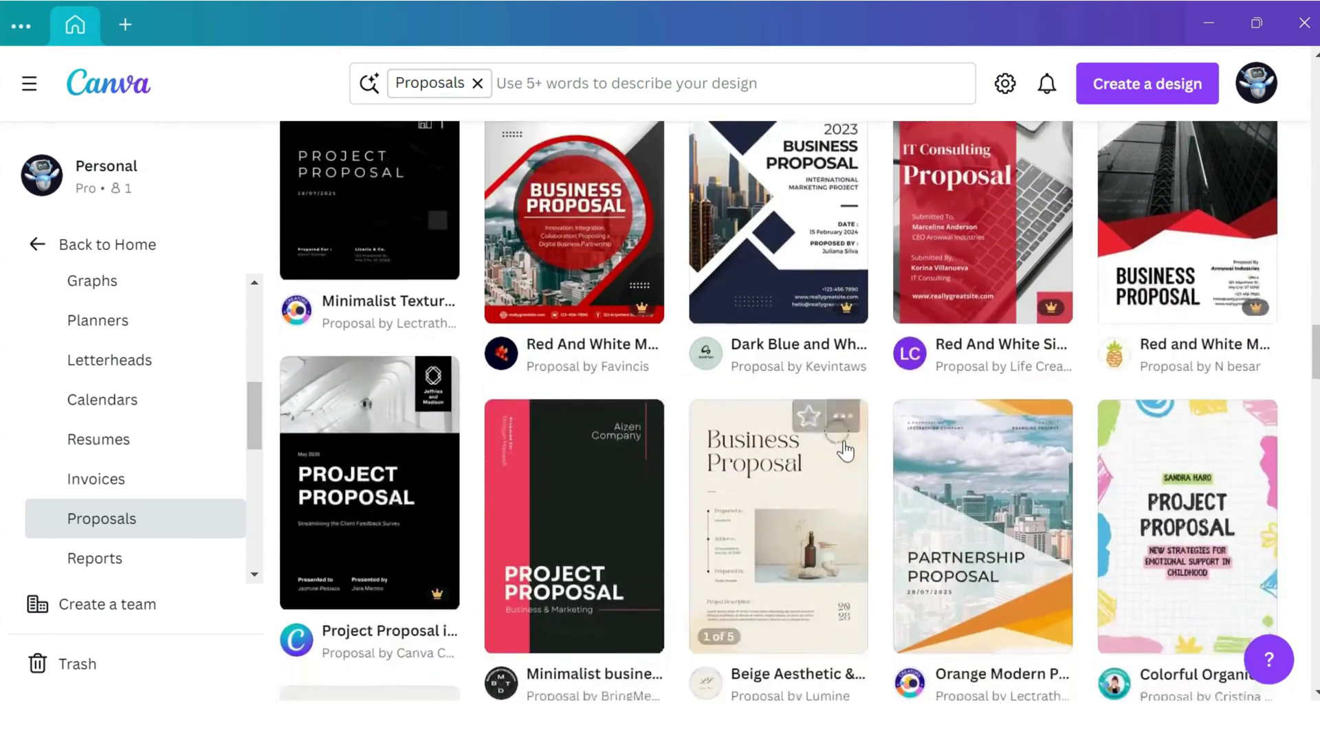
scroll(846, 449, down, 2)
scroll(846, 449, down, 3)
scroll(846, 449, down, 2)
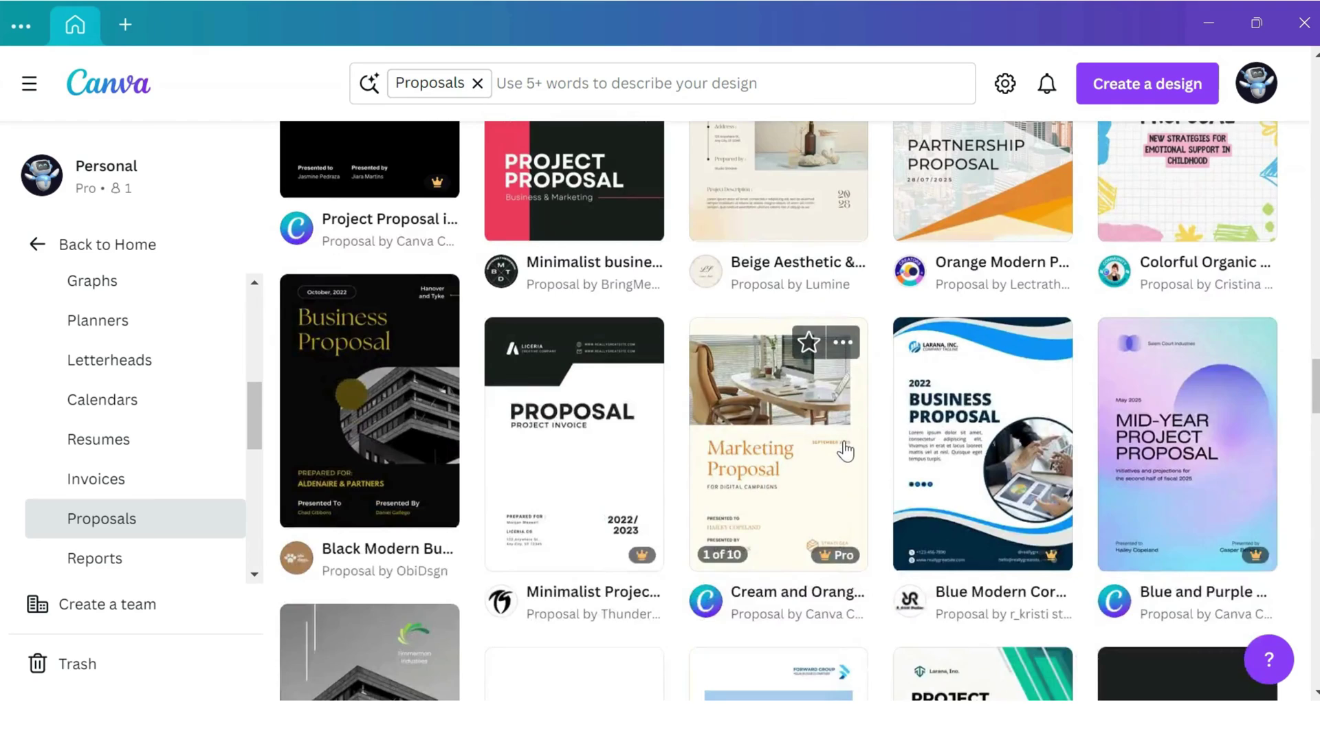
scroll(845, 448, down, 1)
scroll(846, 449, down, 2)
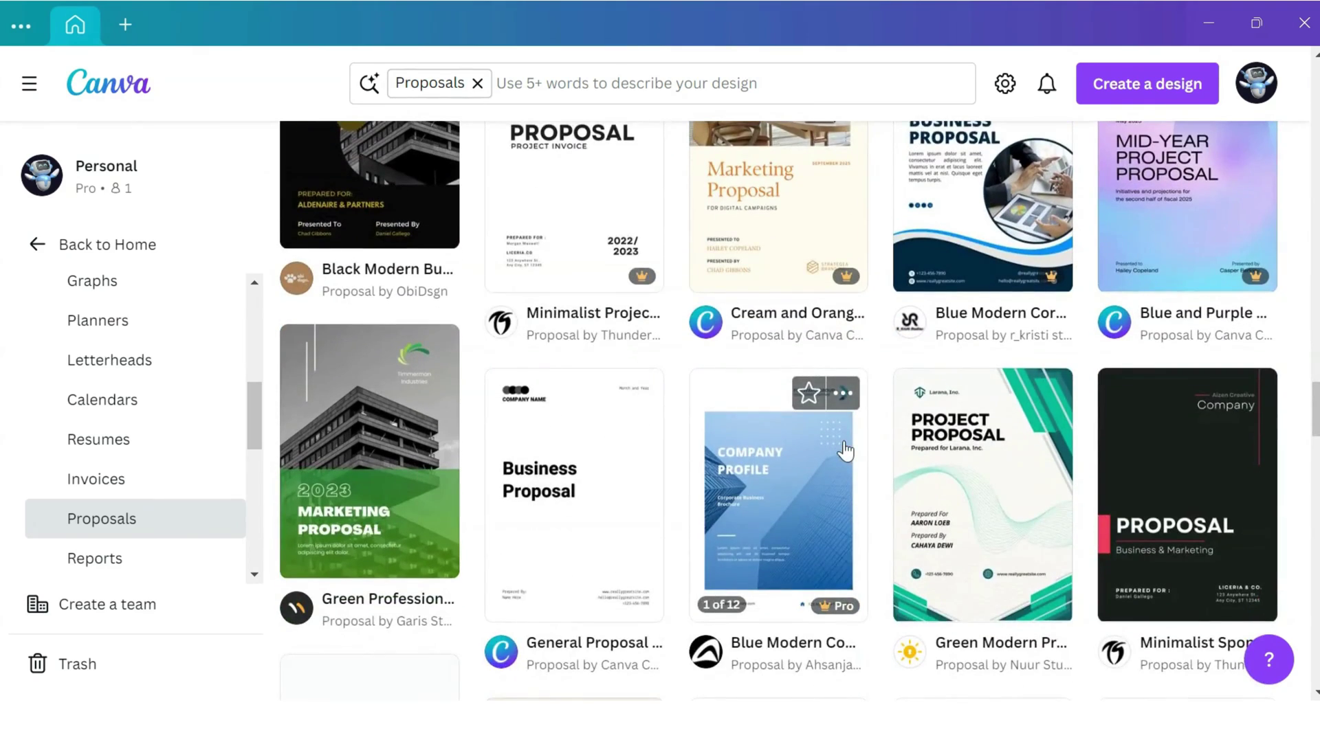
scroll(845, 449, down, 3)
scroll(846, 449, down, 1)
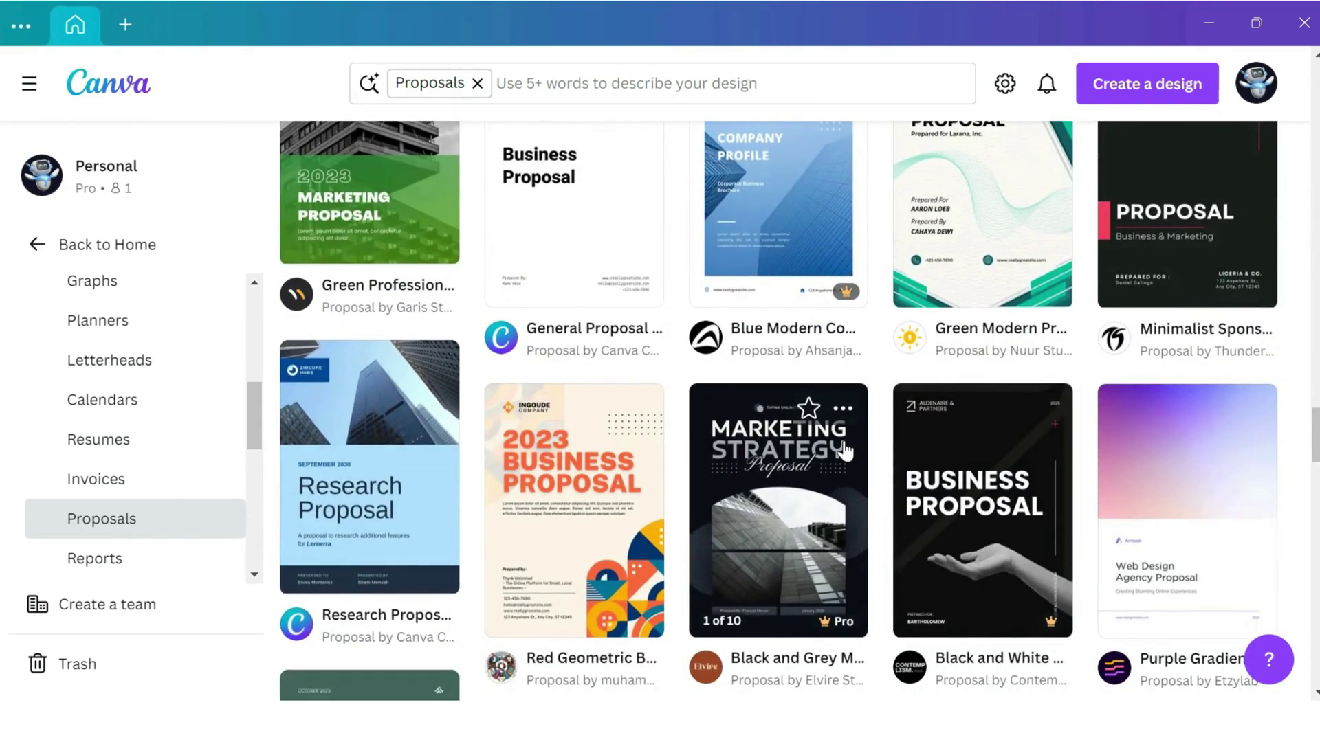
scroll(845, 449, down, 1)
scroll(845, 448, down, 1)
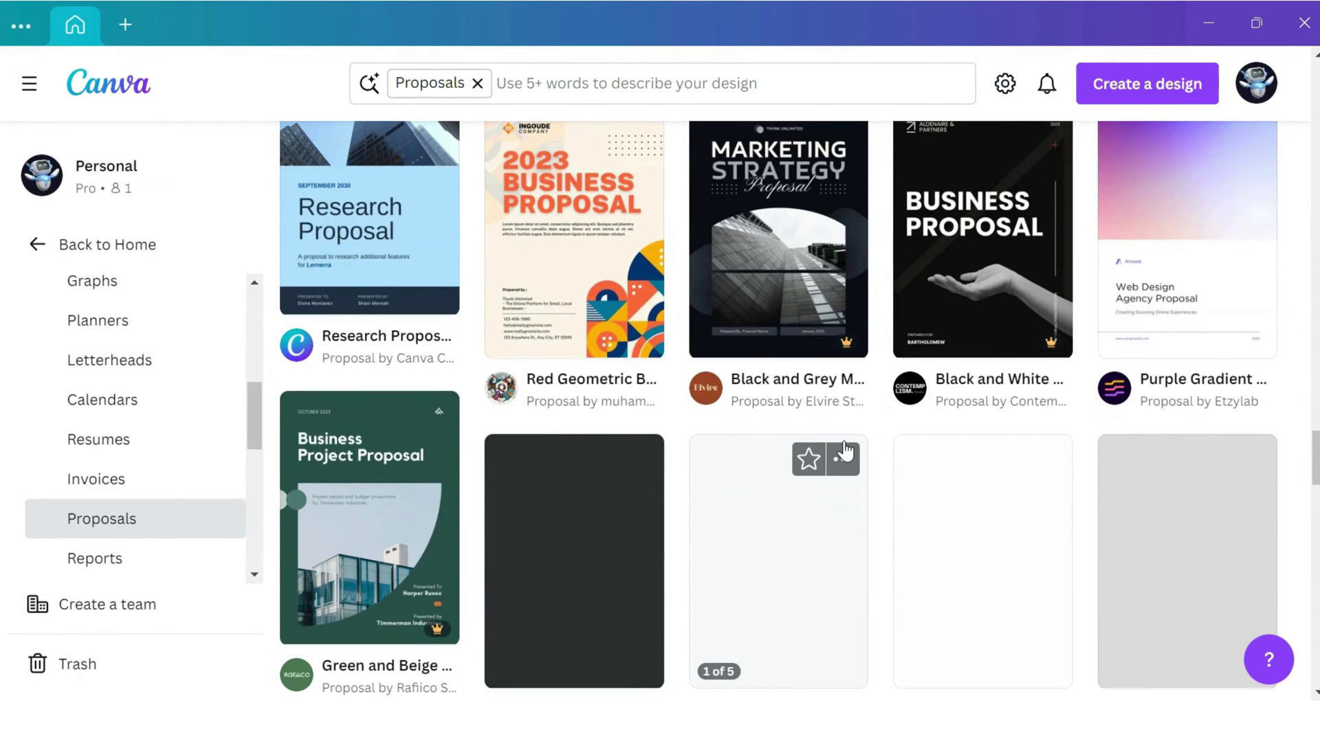
scroll(847, 448, down, 1)
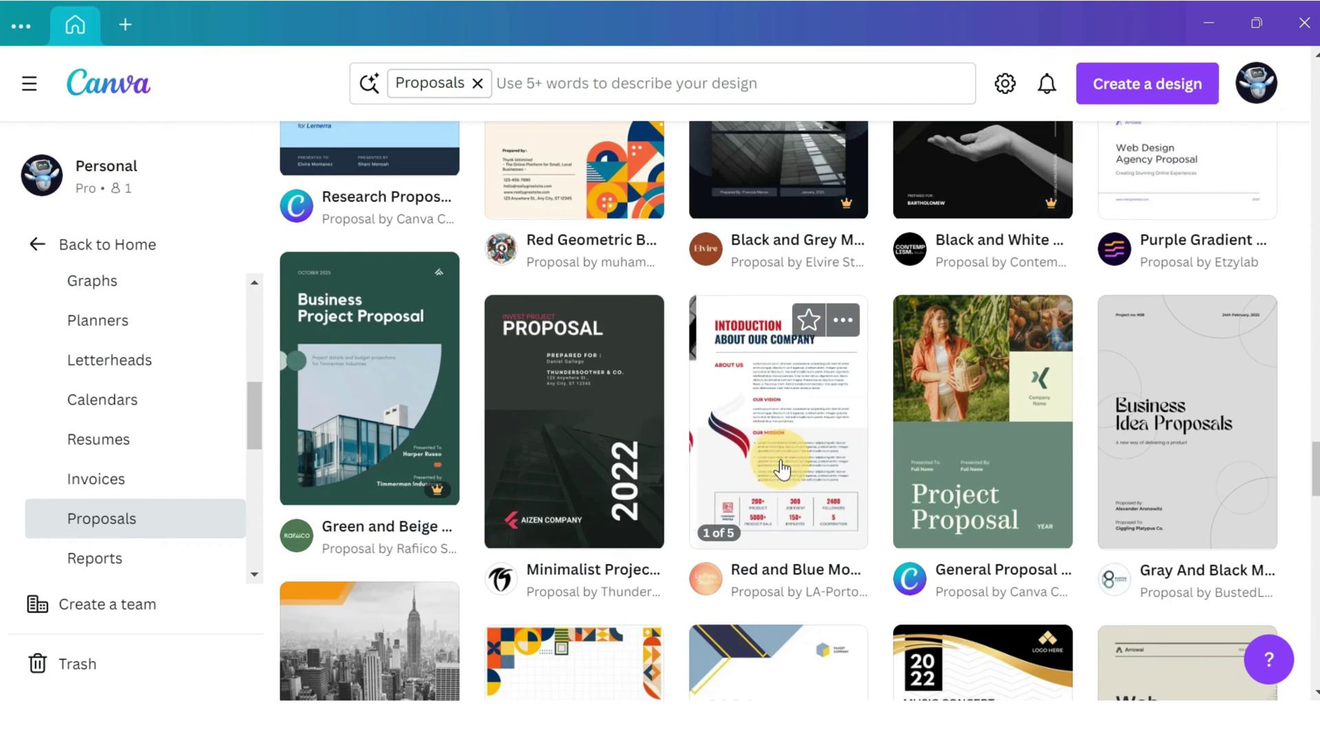
Open the Red and Blue Modern Company Profile Business Proposal template
click(781, 468)
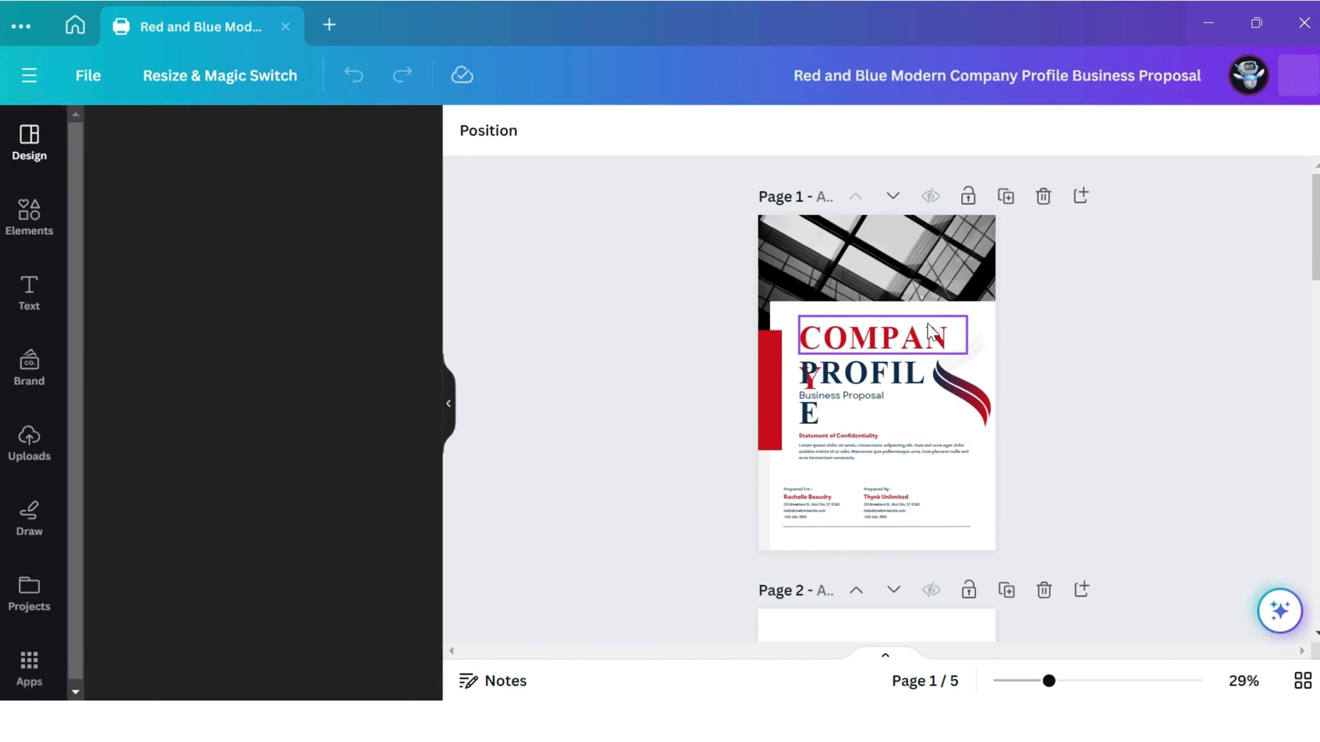
scroll(950, 351, up, 3)
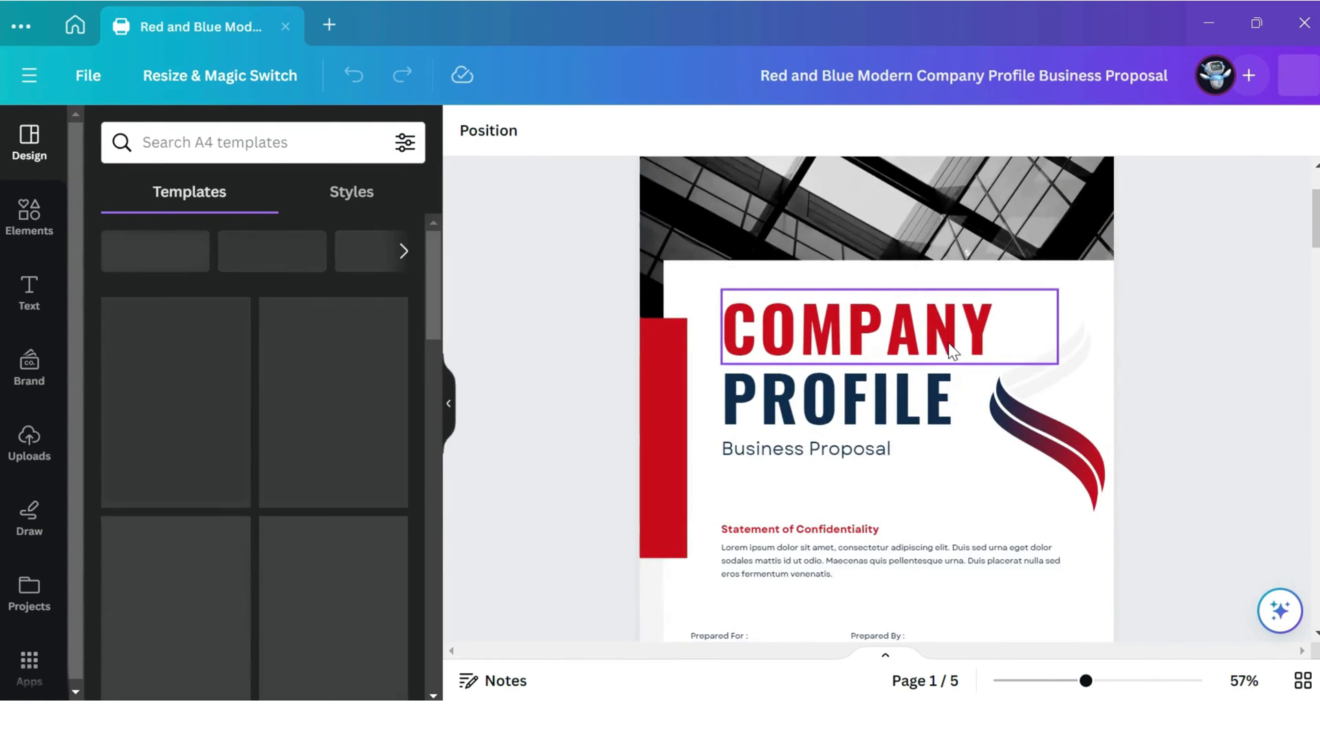
scroll(951, 350, down, 4)
scroll(952, 351, down, 3)
scroll(951, 351, down, 2)
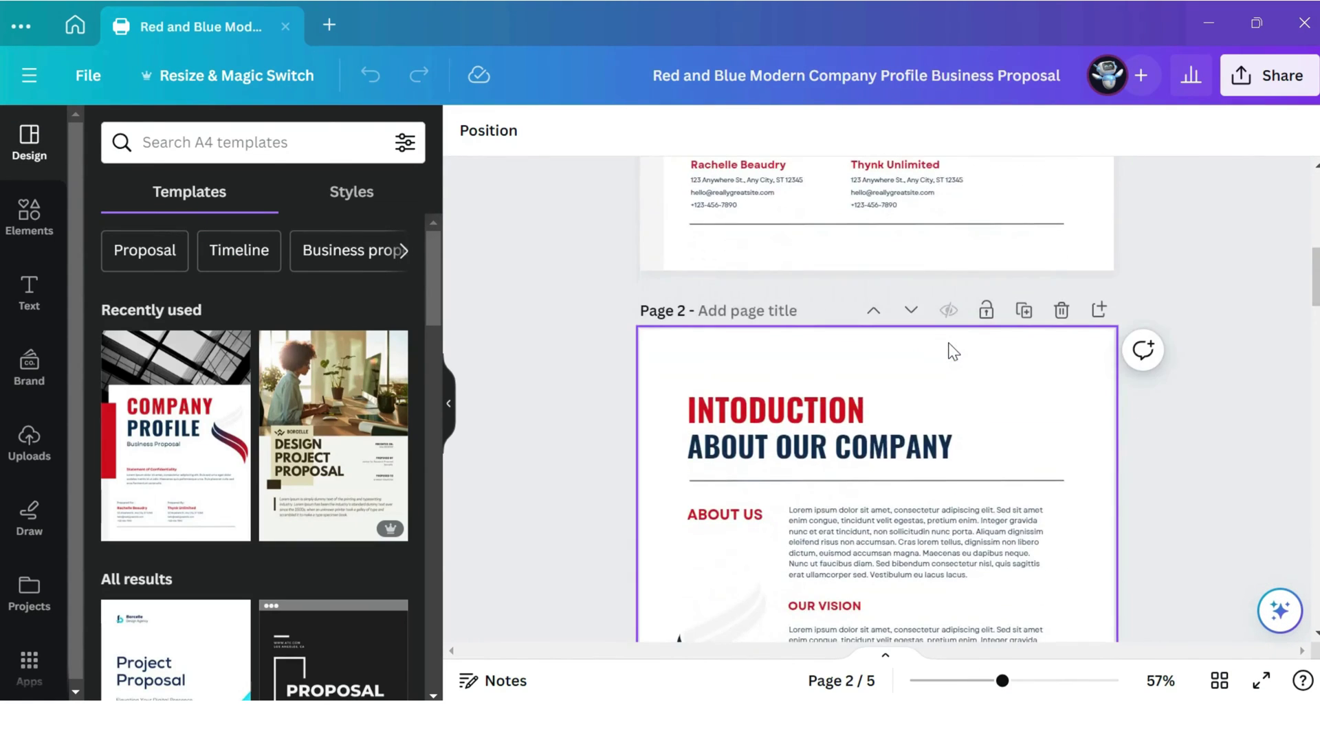
scroll(951, 351, down, 3)
scroll(951, 351, down, 3)
scroll(951, 352, down, 3)
scroll(950, 351, down, 2)
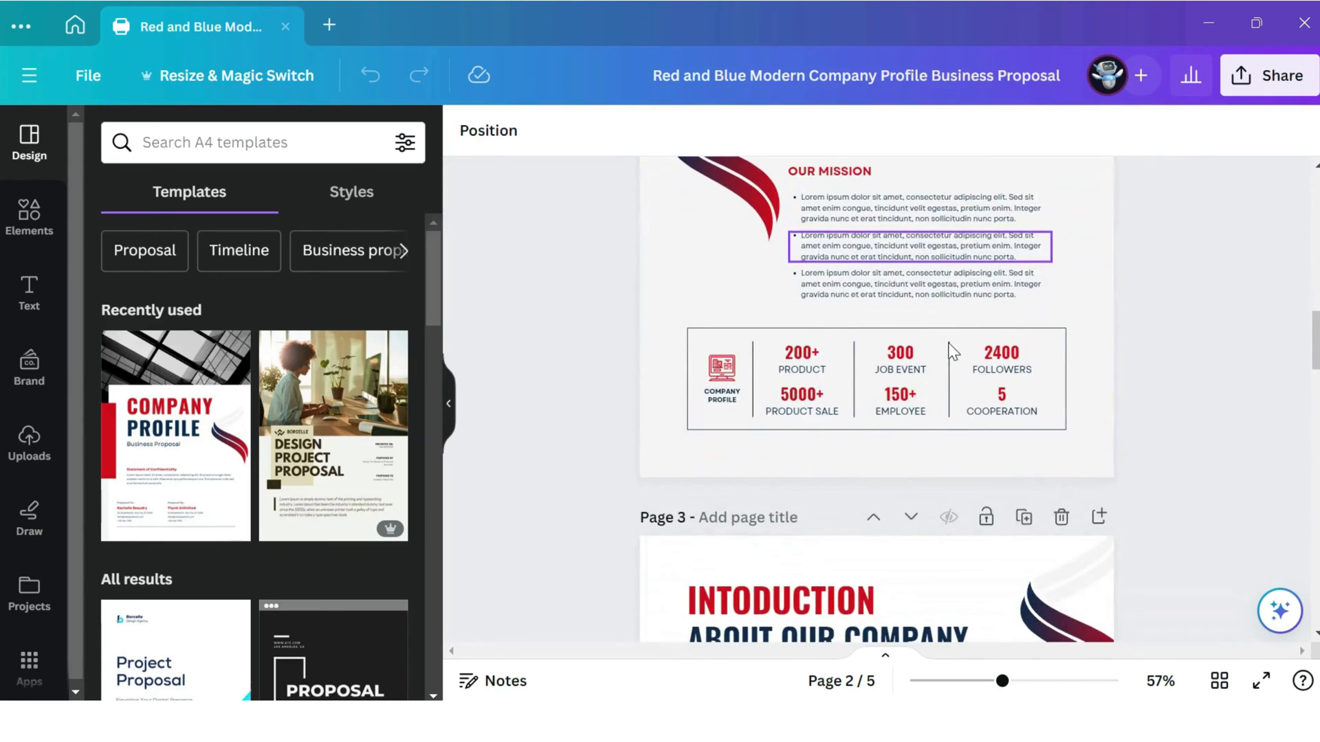
scroll(951, 351, down, 2)
scroll(950, 351, down, 3)
scroll(951, 350, down, 2)
scroll(951, 351, down, 4)
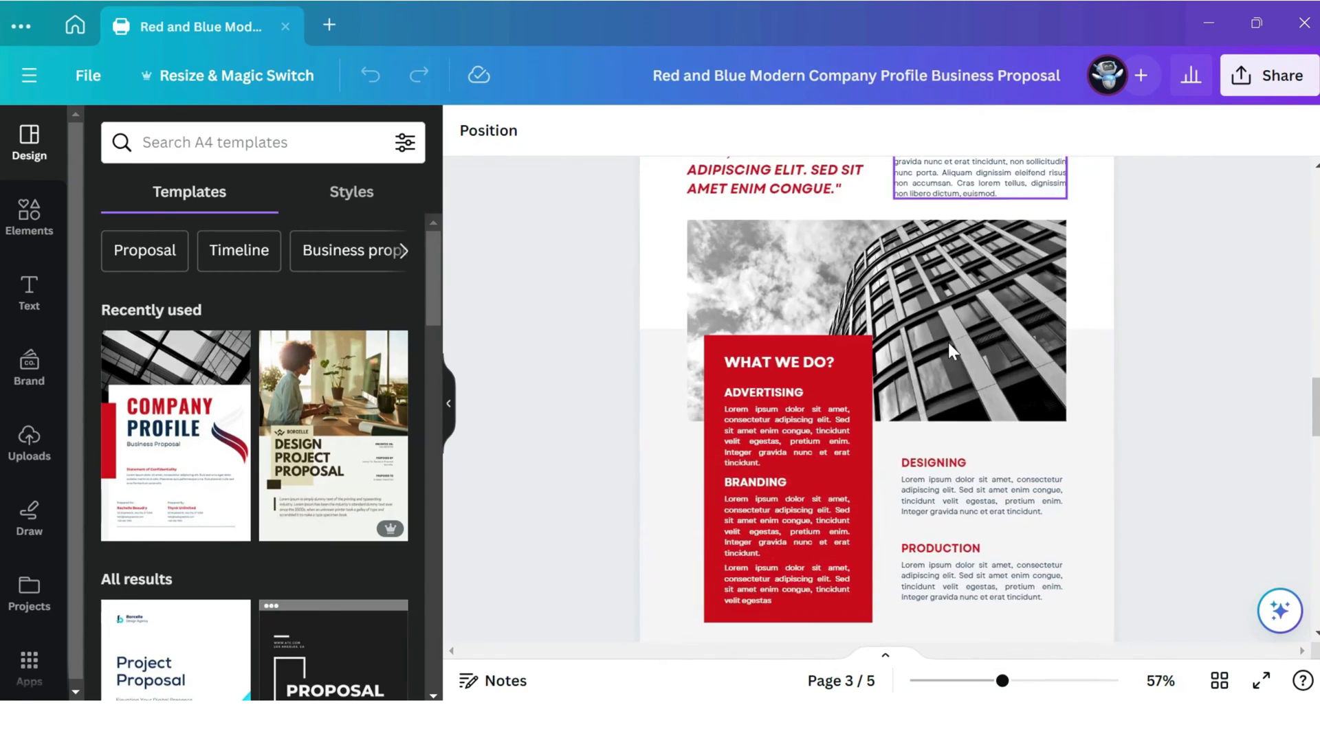
scroll(951, 350, down, 3)
scroll(947, 342, down, 2)
scroll(948, 343, down, 4)
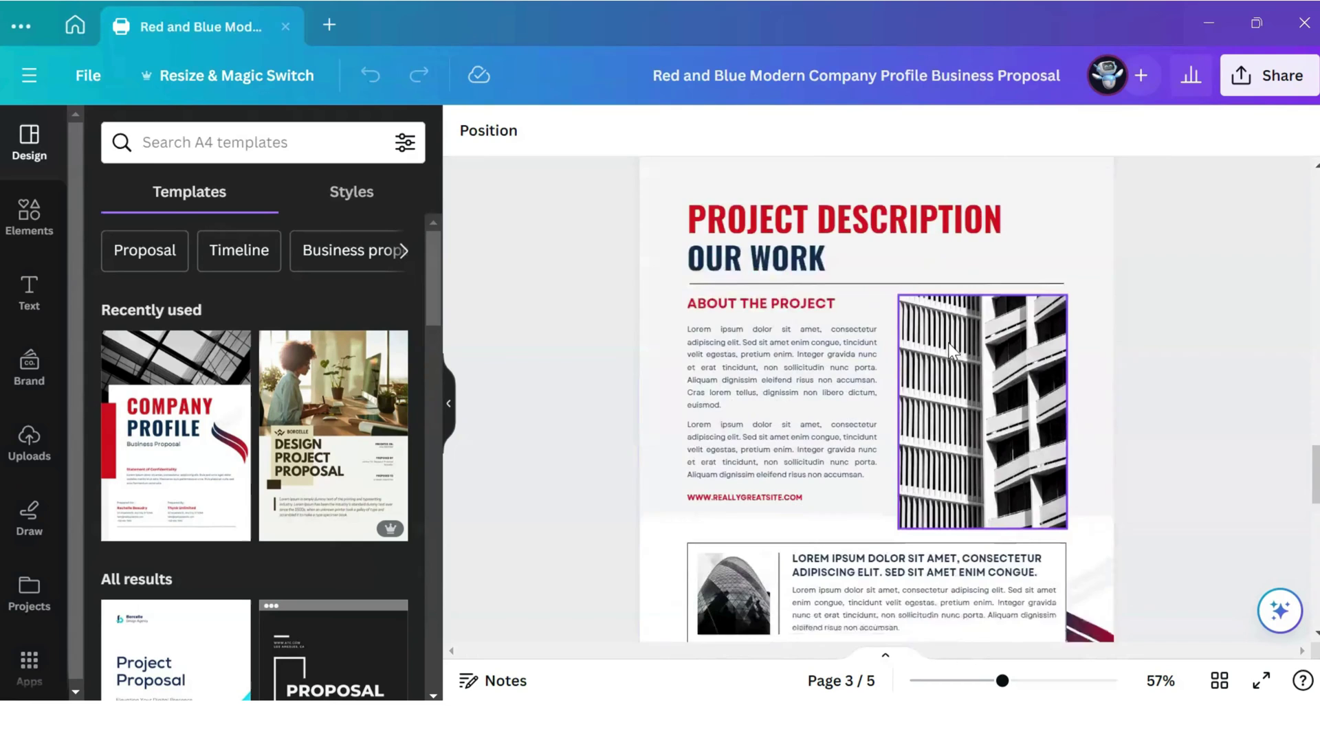
scroll(947, 343, down, 2)
scroll(948, 343, down, 3)
scroll(947, 350, down, 3)
scroll(948, 351, down, 2)
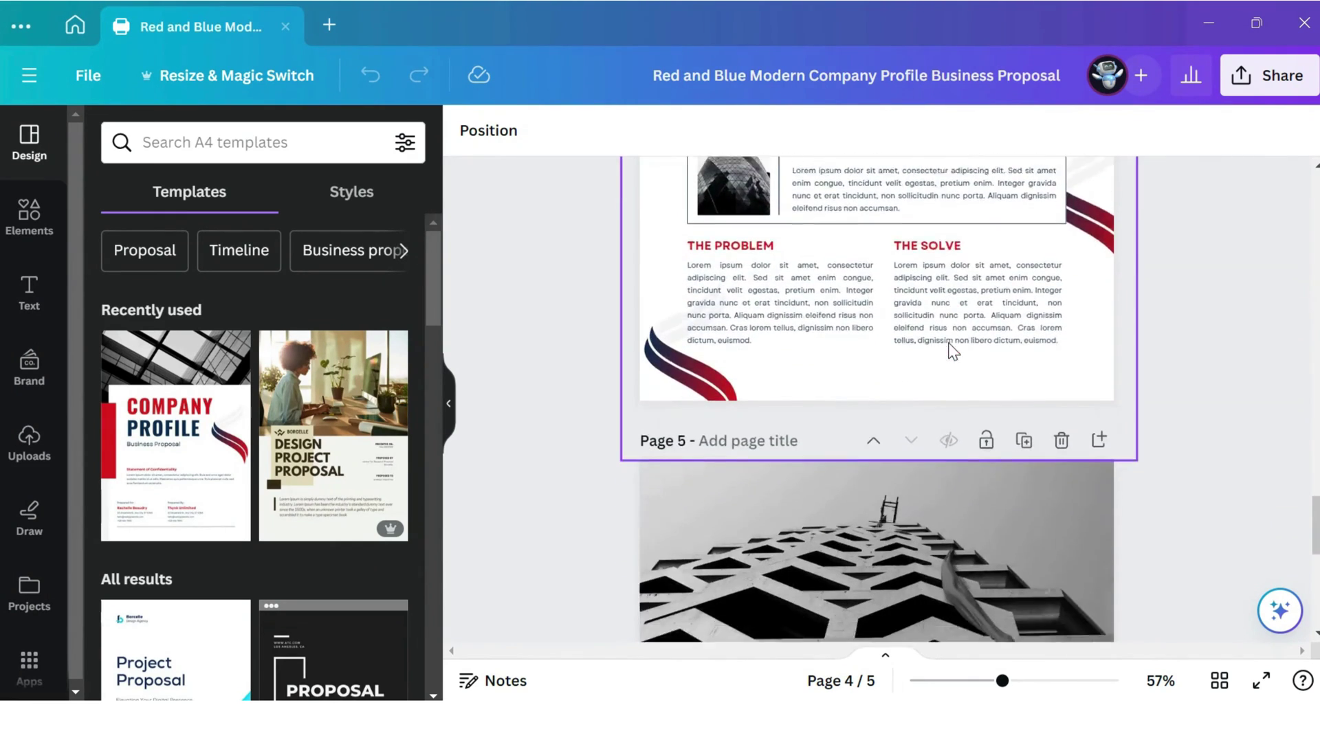
scroll(948, 351, down, 3)
scroll(947, 351, down, 3)
scroll(948, 343, down, 3)
scroll(948, 342, down, 1)
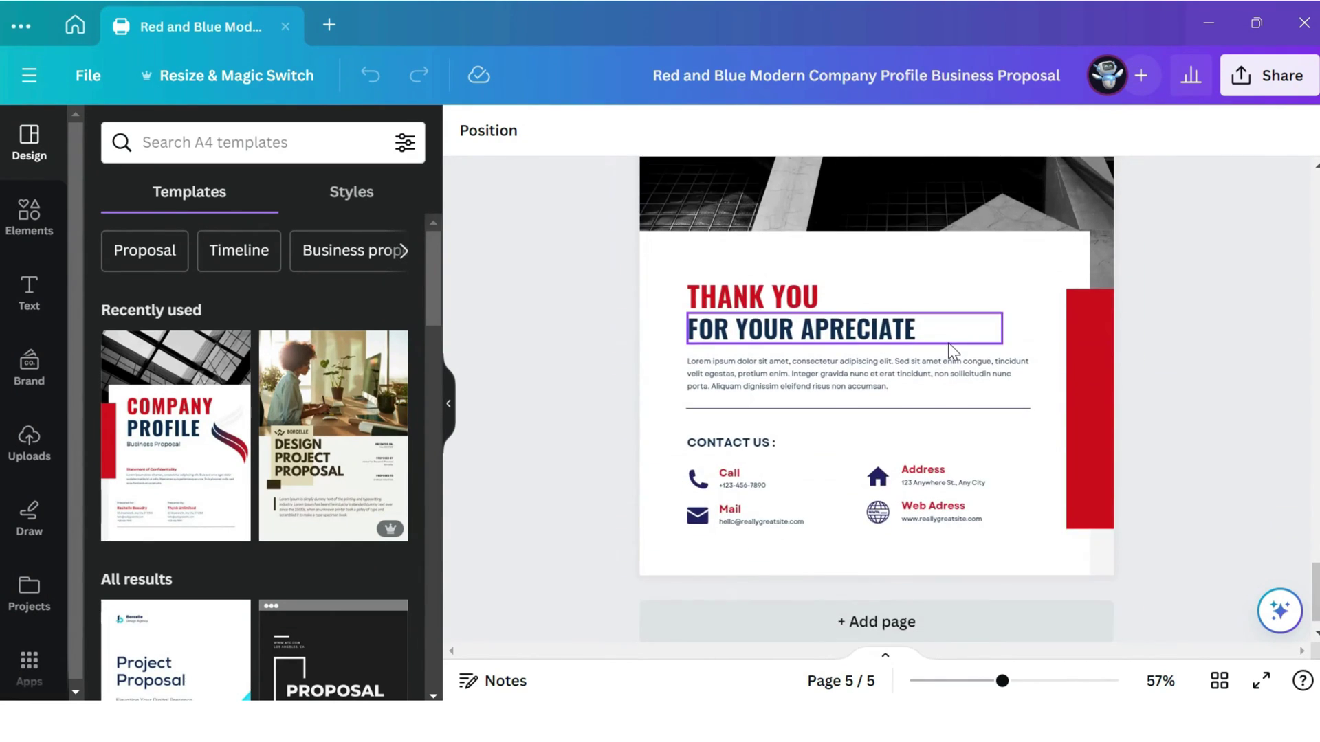
scroll(948, 343, up, 5)
scroll(948, 342, up, 8)
scroll(948, 344, up, 6)
scroll(948, 343, up, 3)
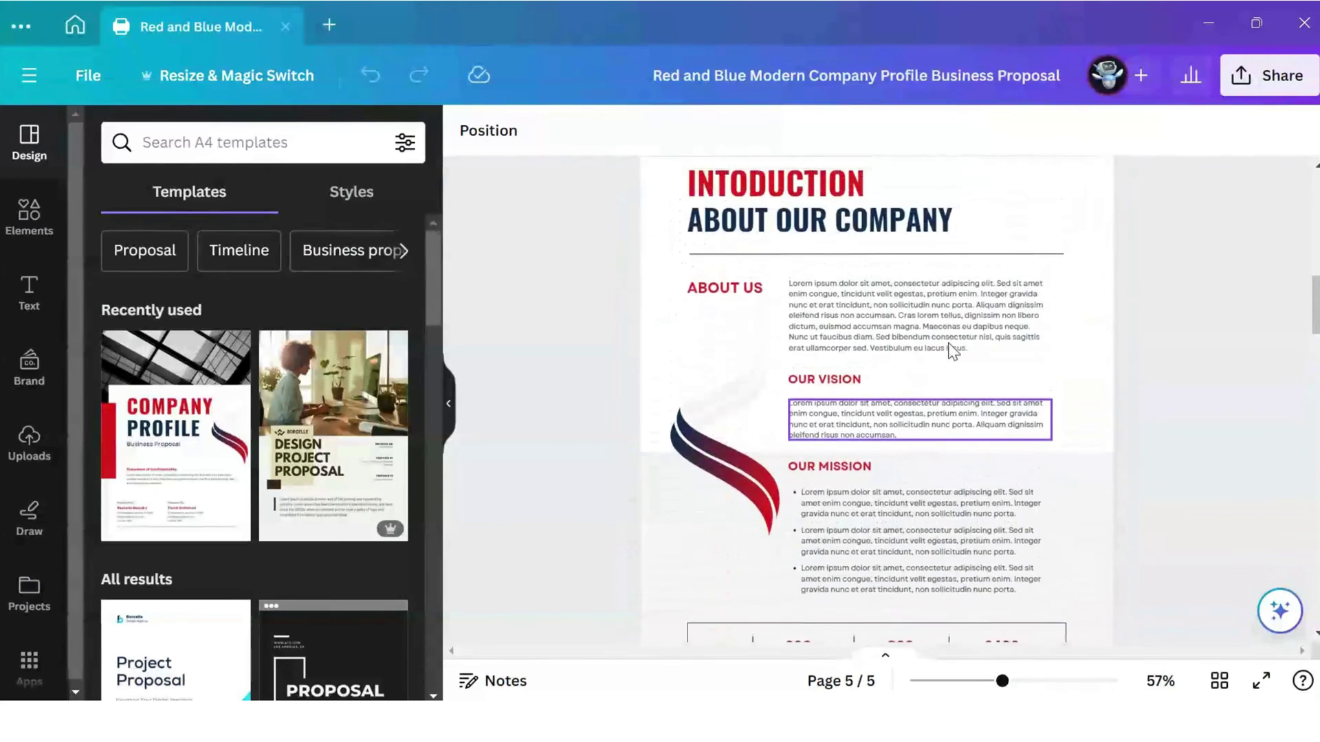
scroll(948, 344, up, 3)
scroll(948, 343, up, 4)
scroll(948, 351, up, 5)
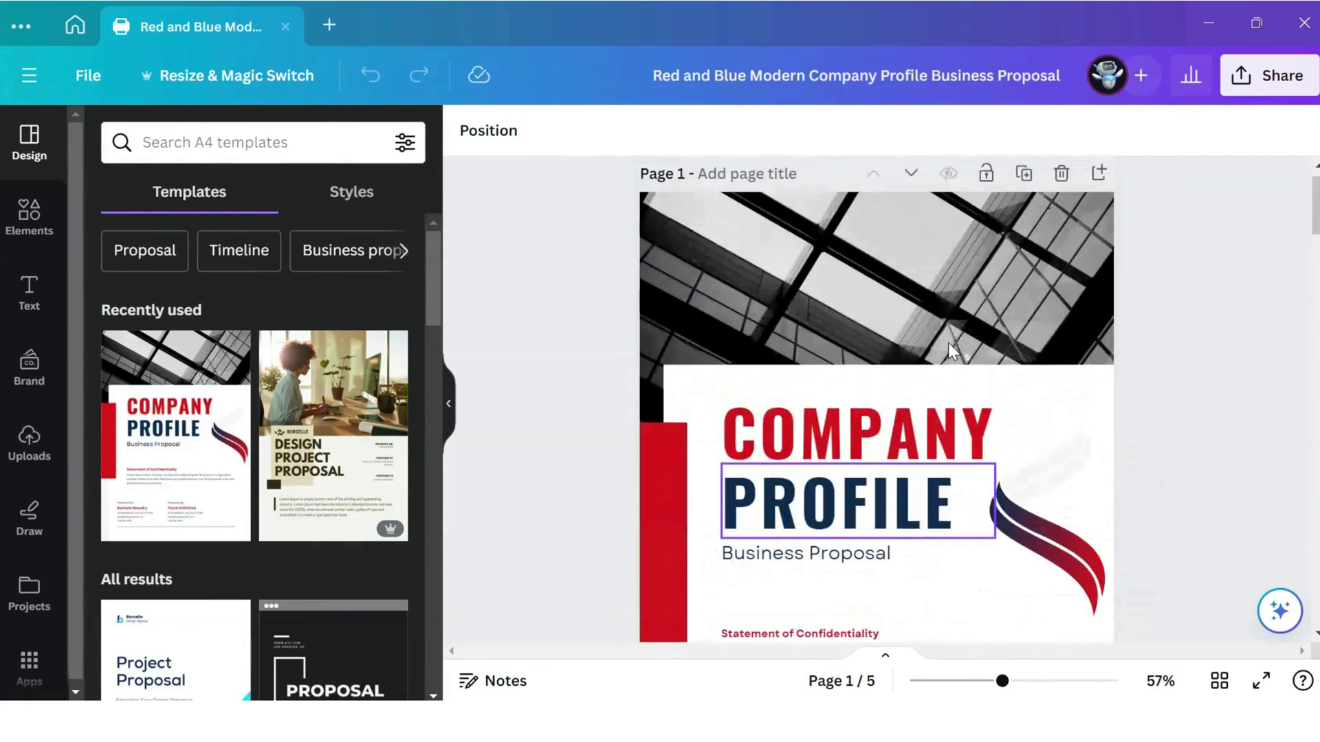
Change the COMPANY and PROFILE cover headings to the Anton font
click(881, 429)
double_click(880, 431)
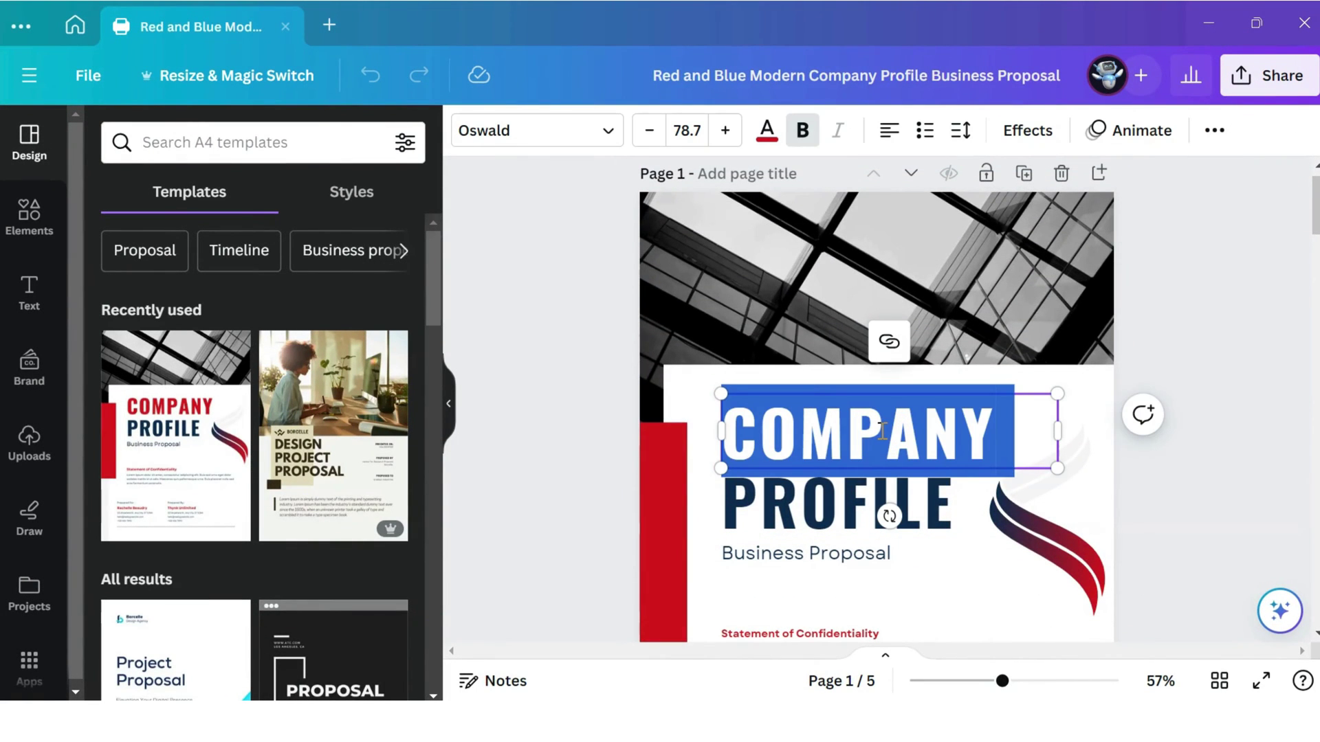
click(486, 137)
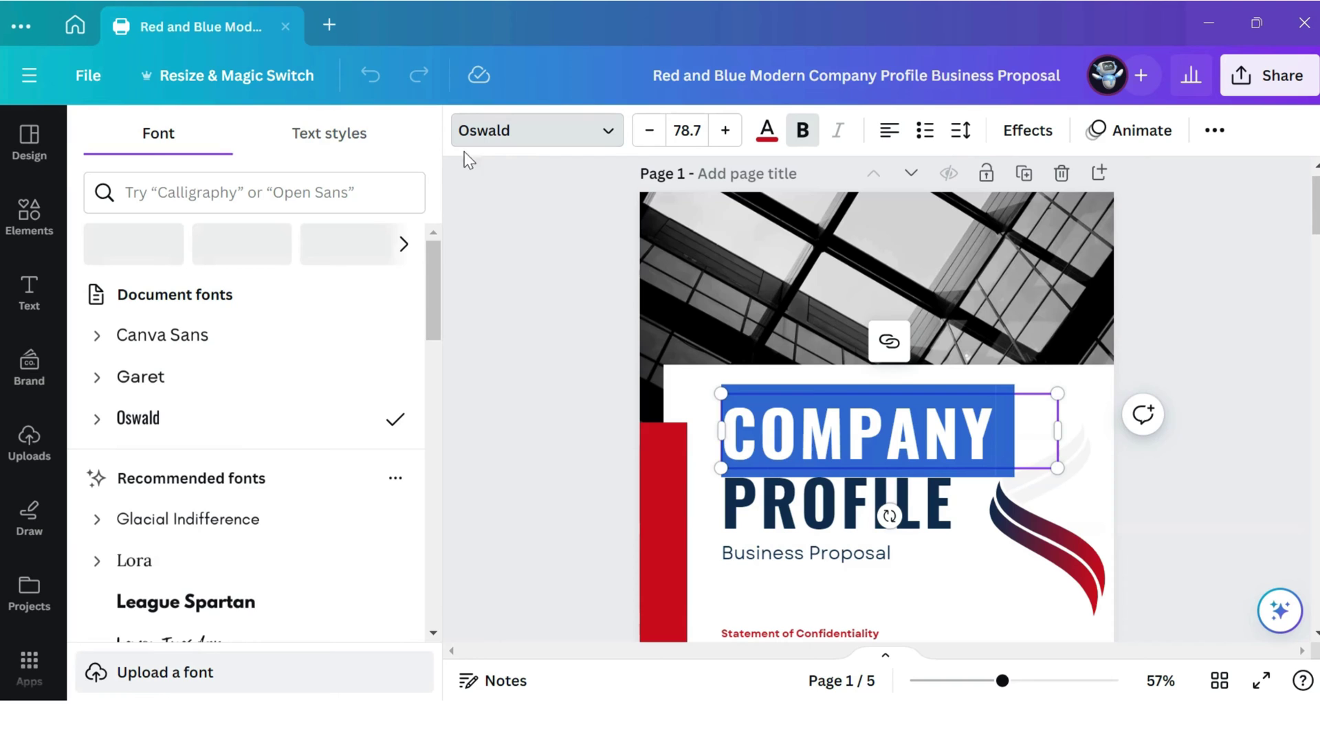
scroll(351, 319, down, 3)
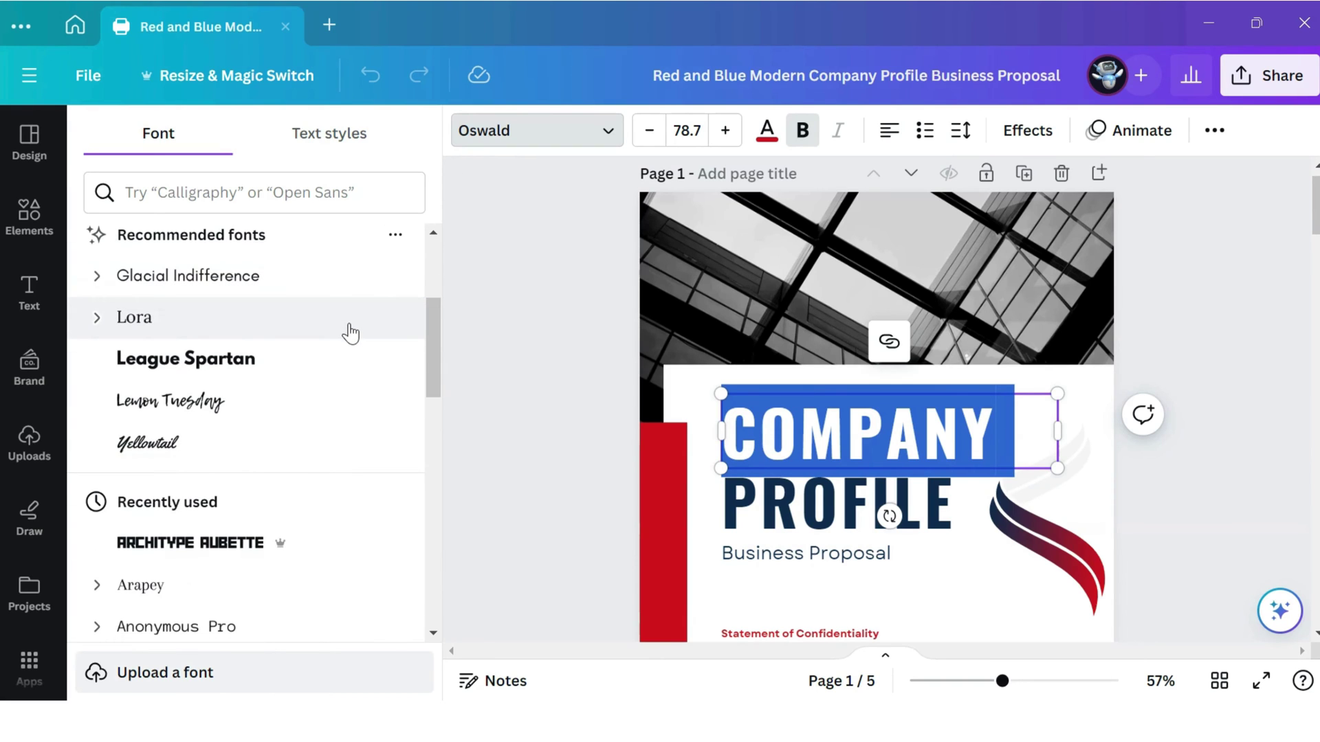
scroll(351, 331, down, 3)
scroll(350, 331, down, 3)
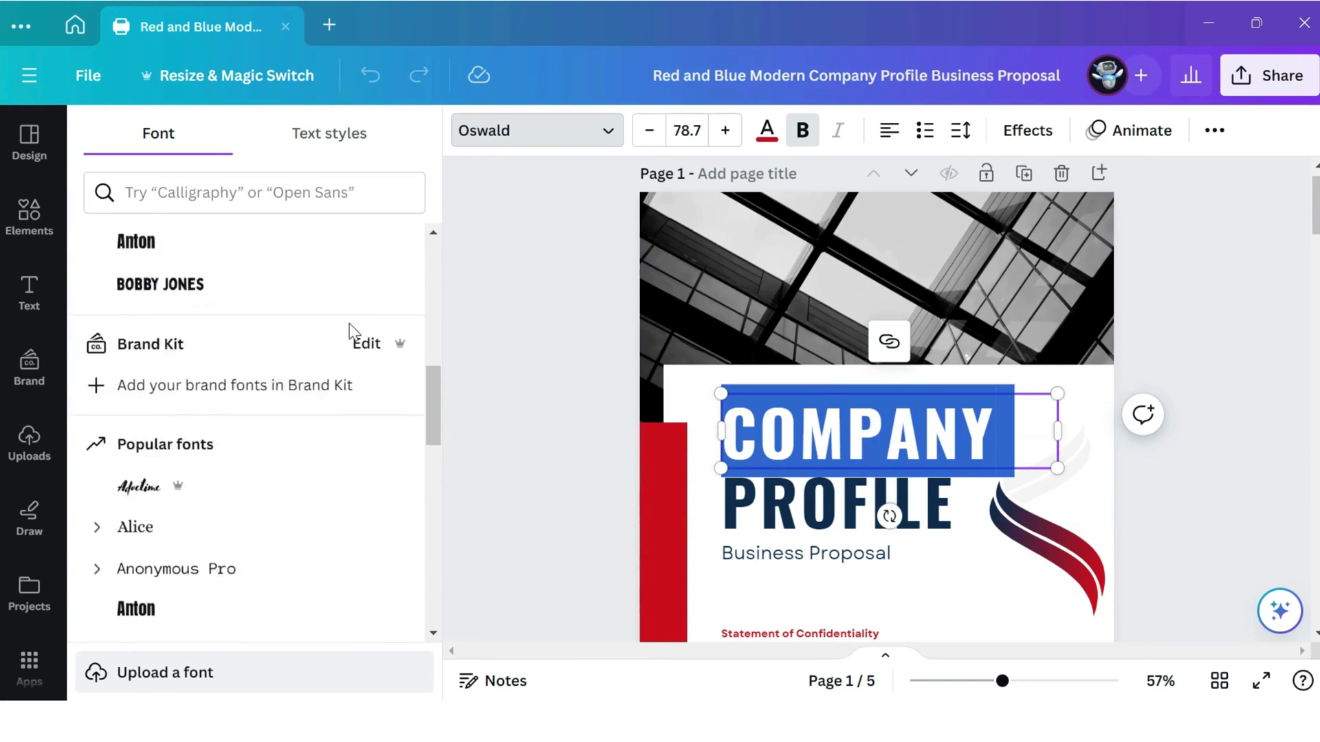
scroll(351, 331, down, 2)
click(351, 334)
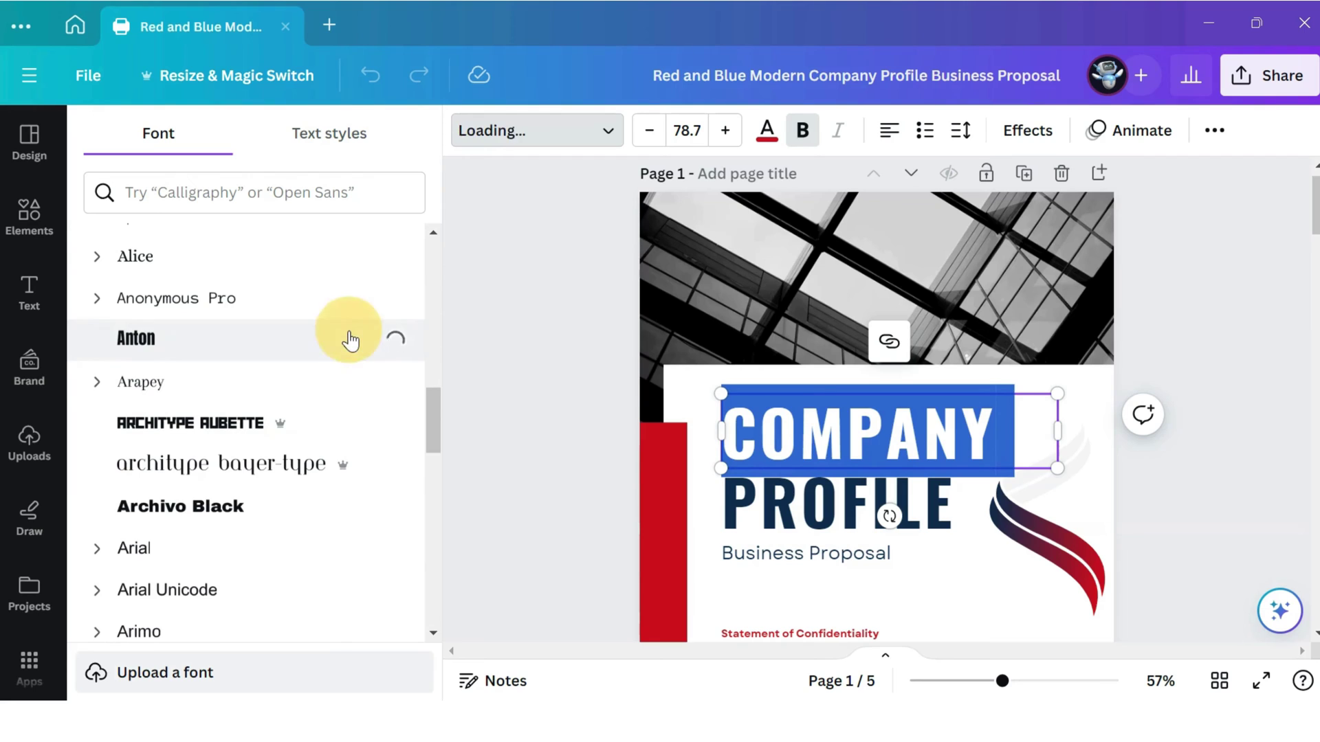
click(835, 506)
double_click(835, 506)
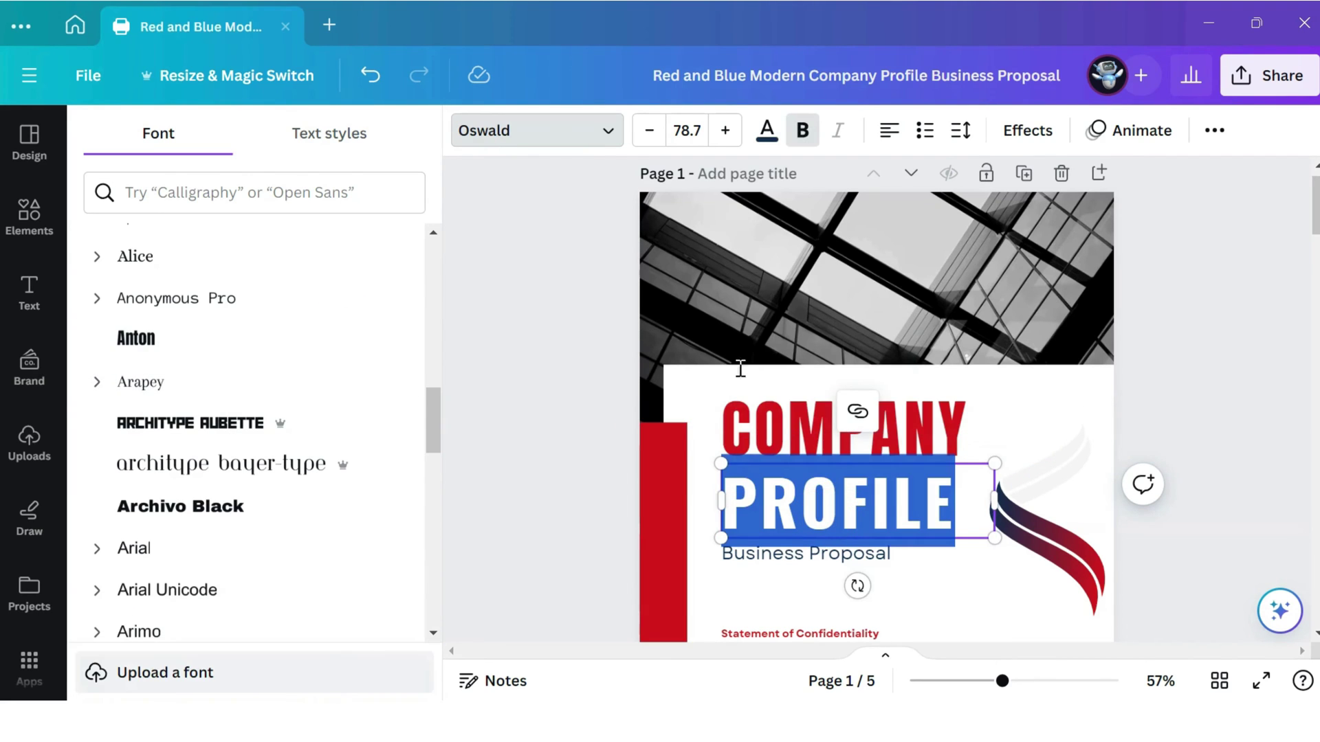
click(262, 341)
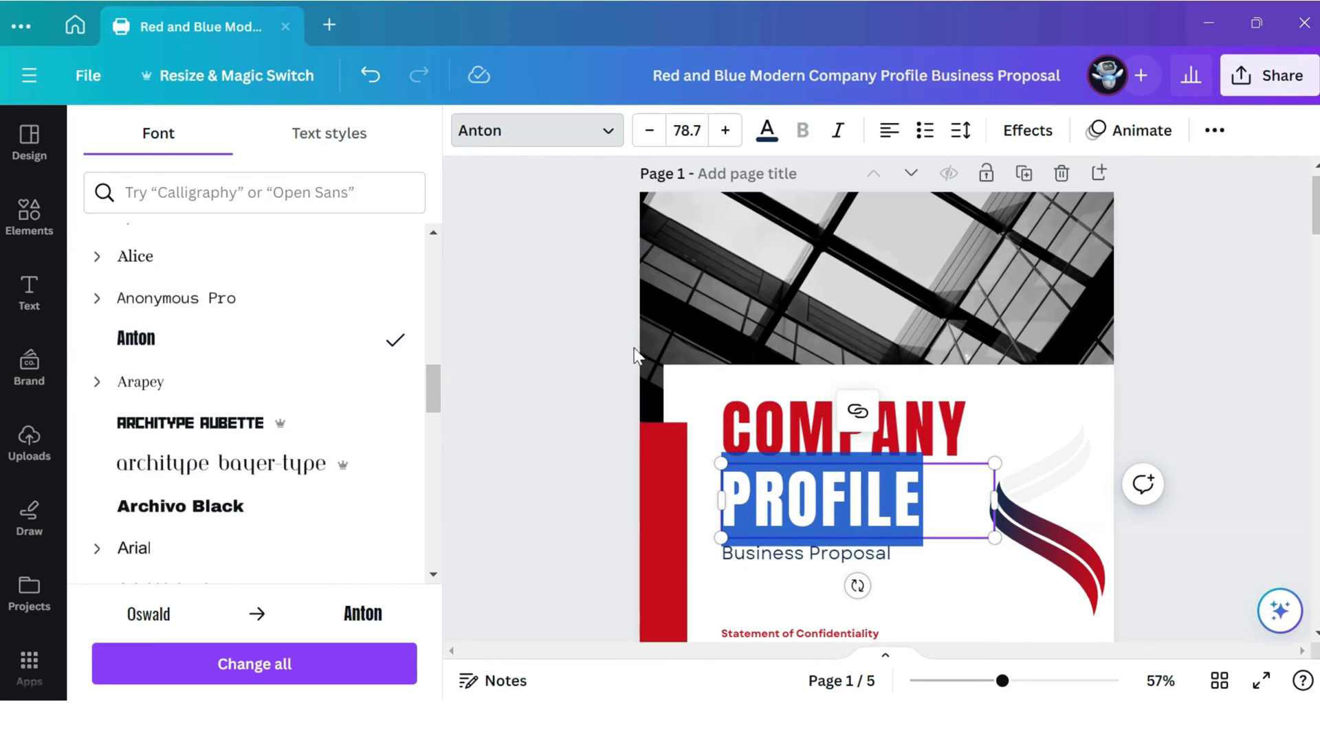
click(705, 503)
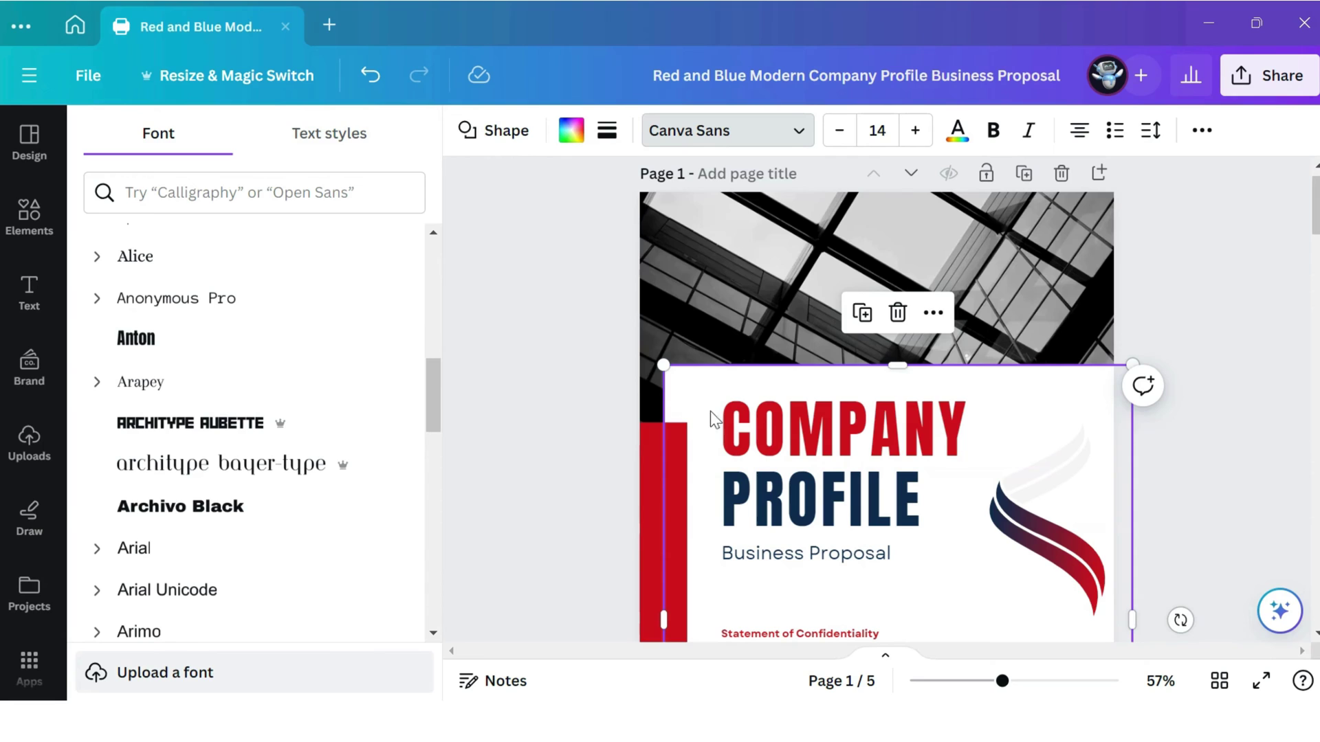
Nudge the white cover panel and enlarge both headings to size 82.7
drag(699, 406, 713, 413)
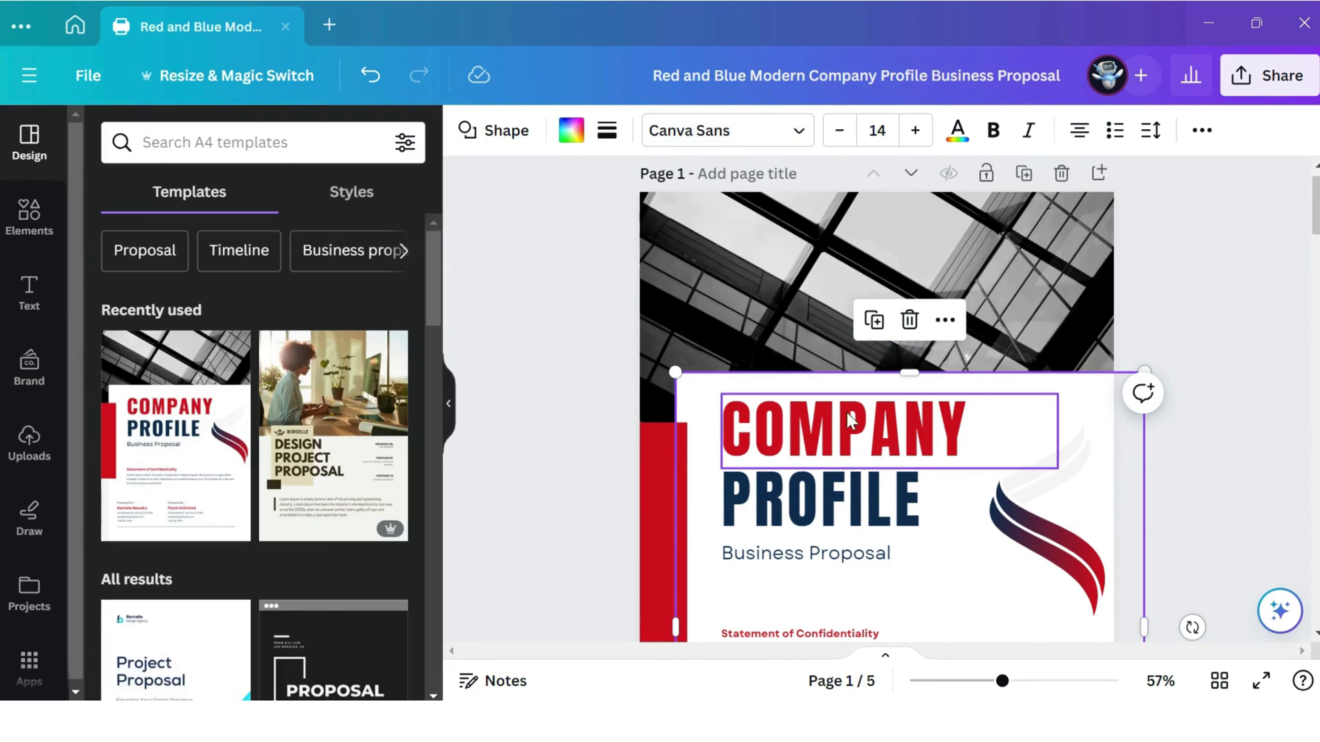
click(829, 422)
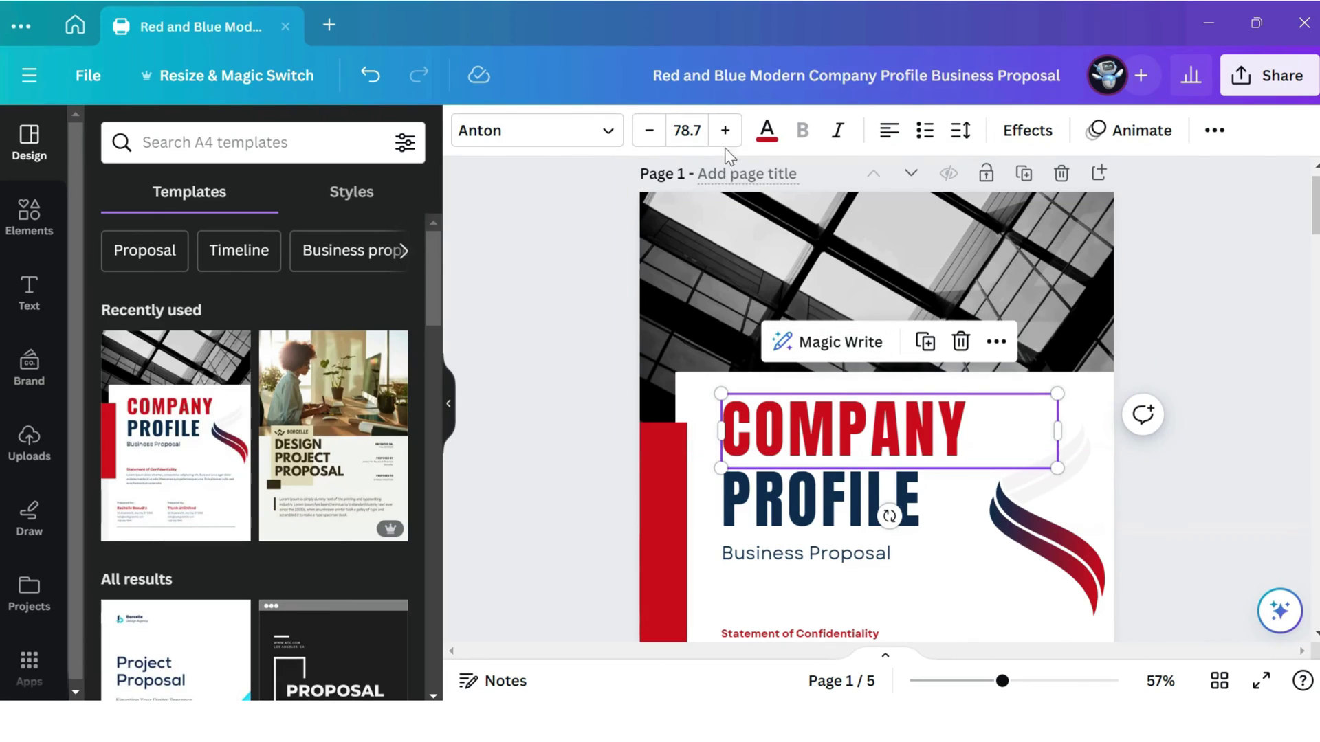
click(725, 130)
click(725, 130)
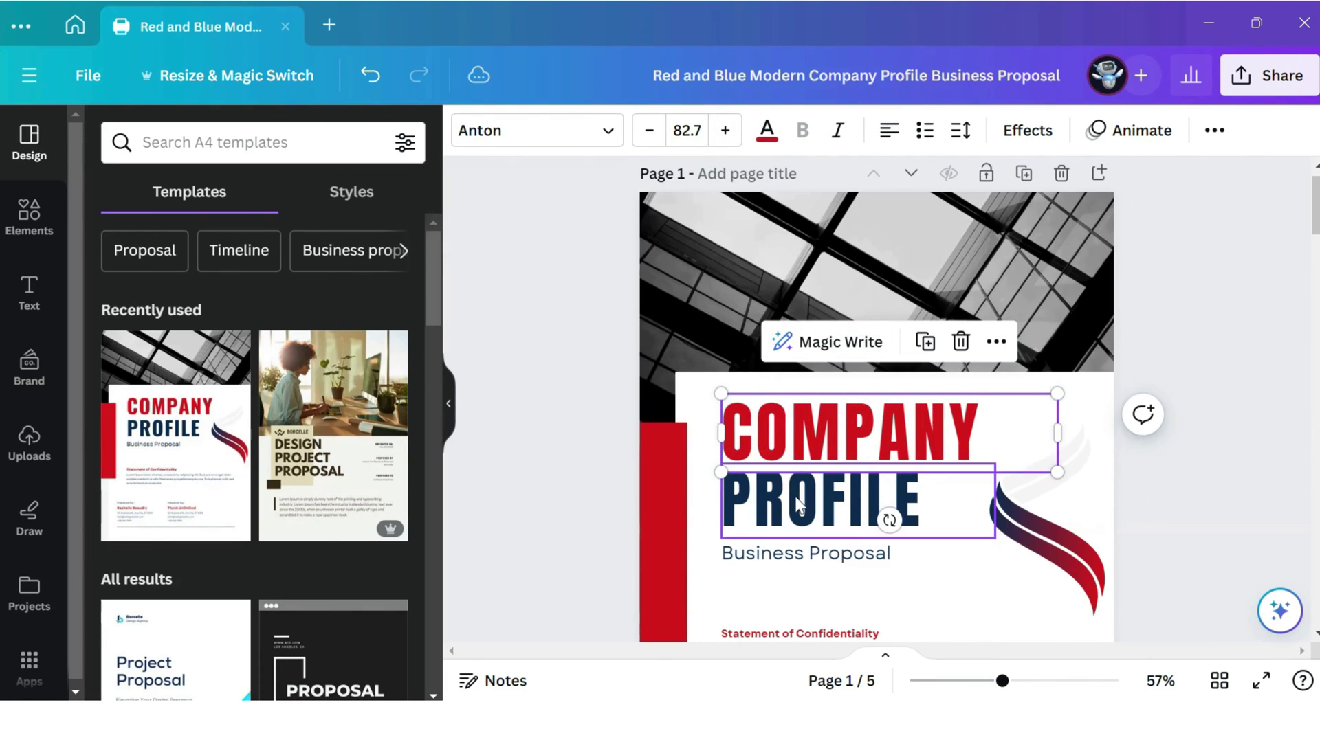
click(820, 501)
click(725, 131)
click(725, 129)
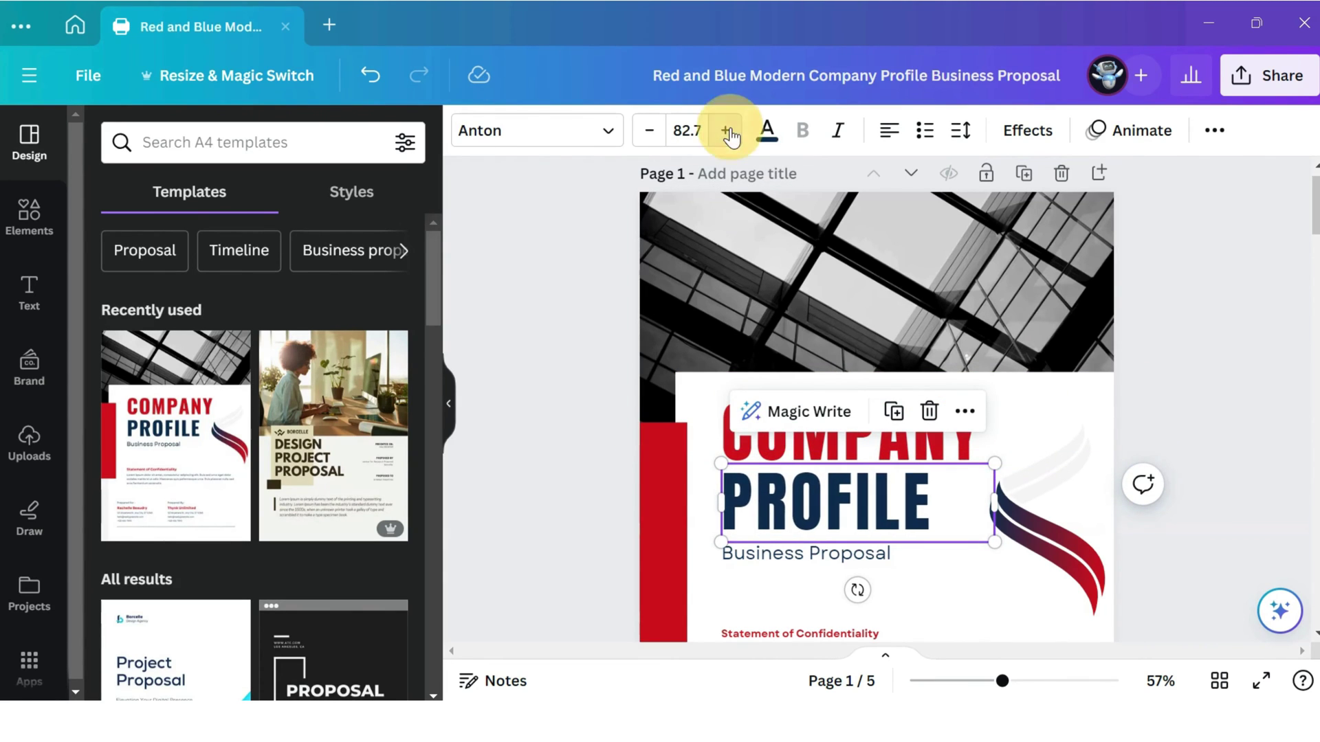
Reselect the COMPANY heading and show its text colour choices
click(804, 433)
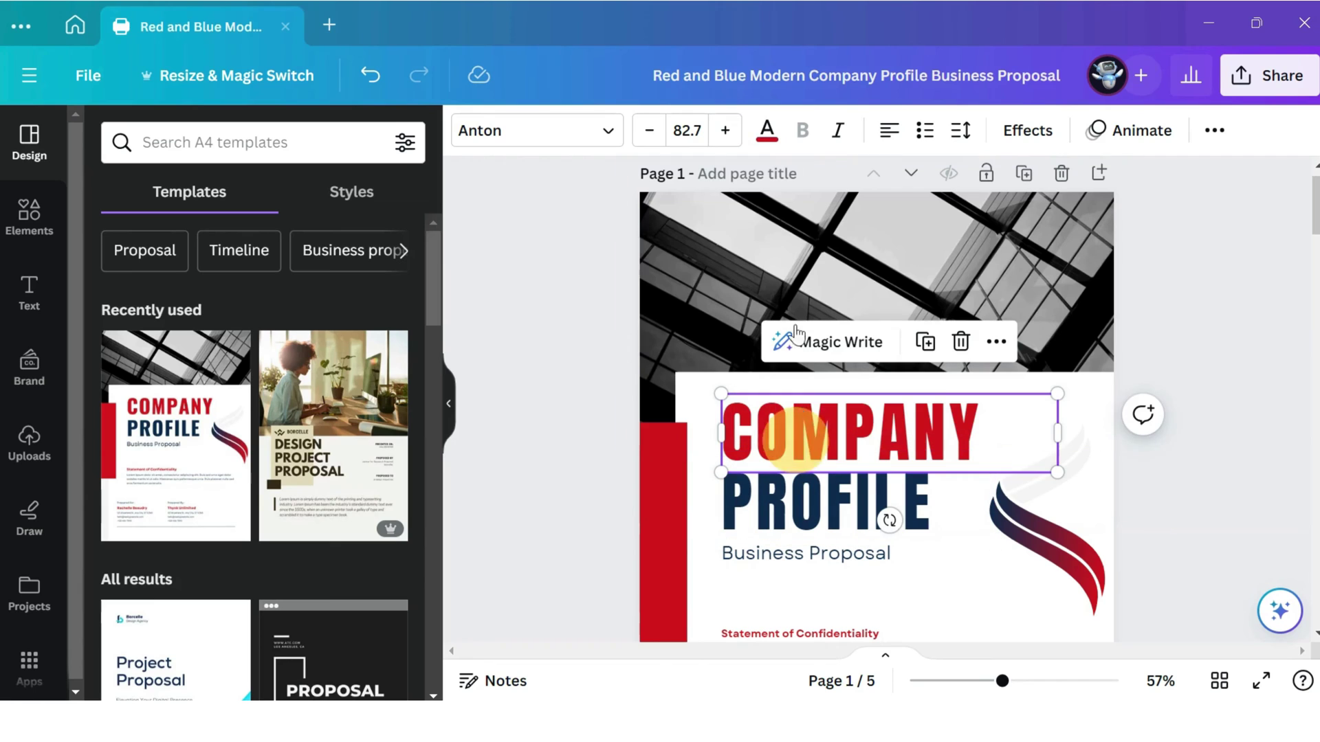
click(767, 129)
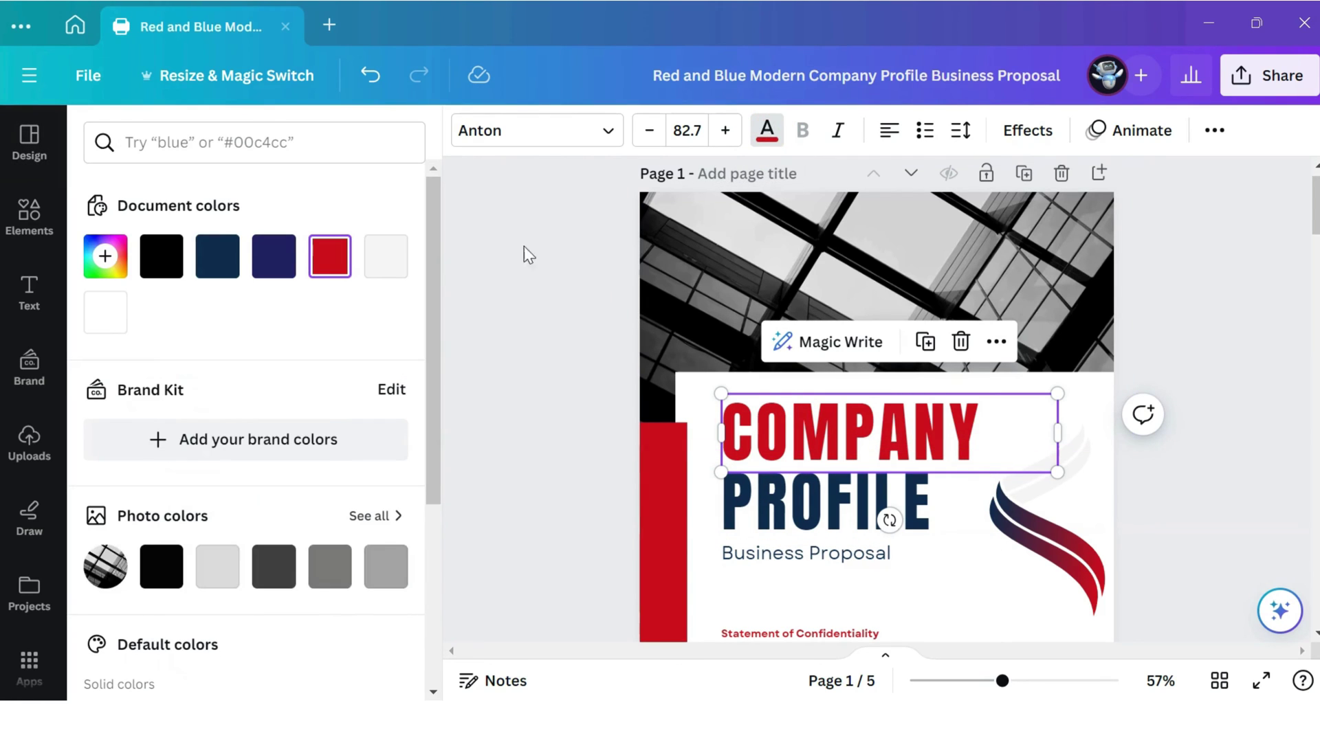
scroll(351, 325, down, 3)
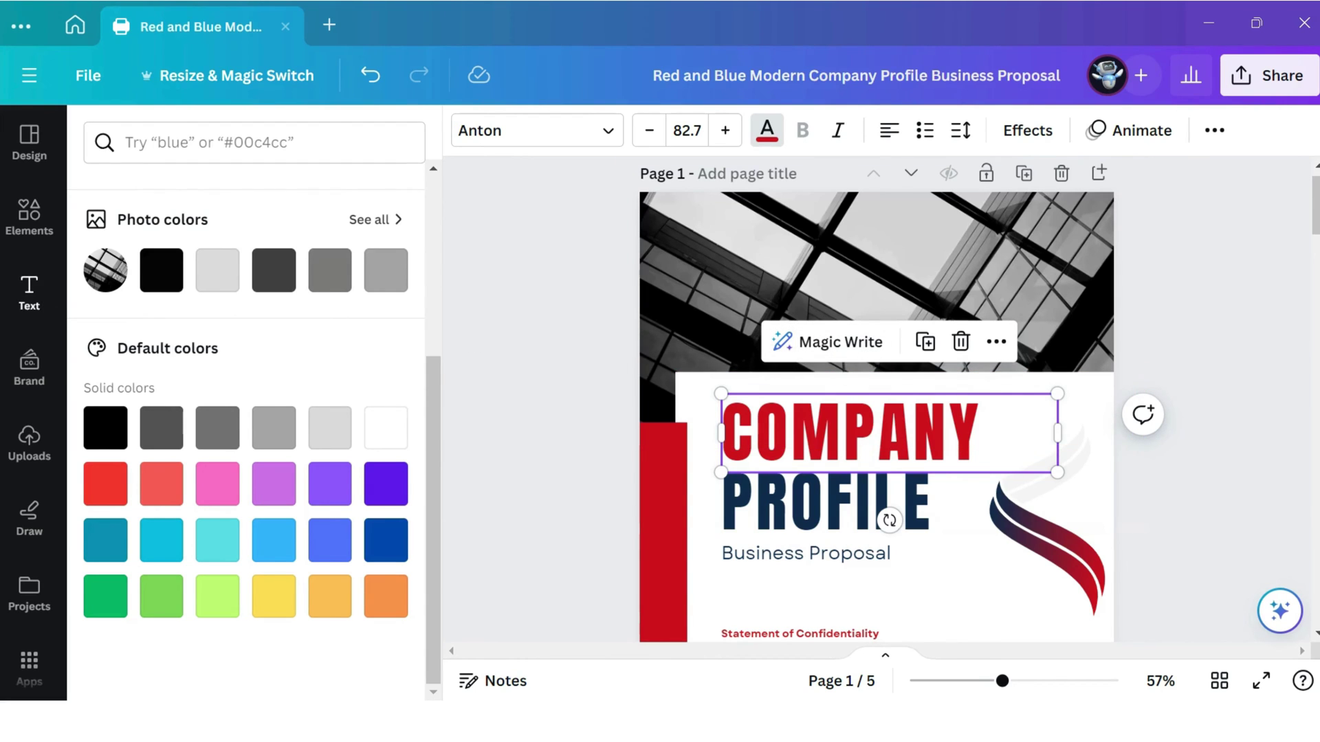
Open the Elements library and start a search in it
click(29, 219)
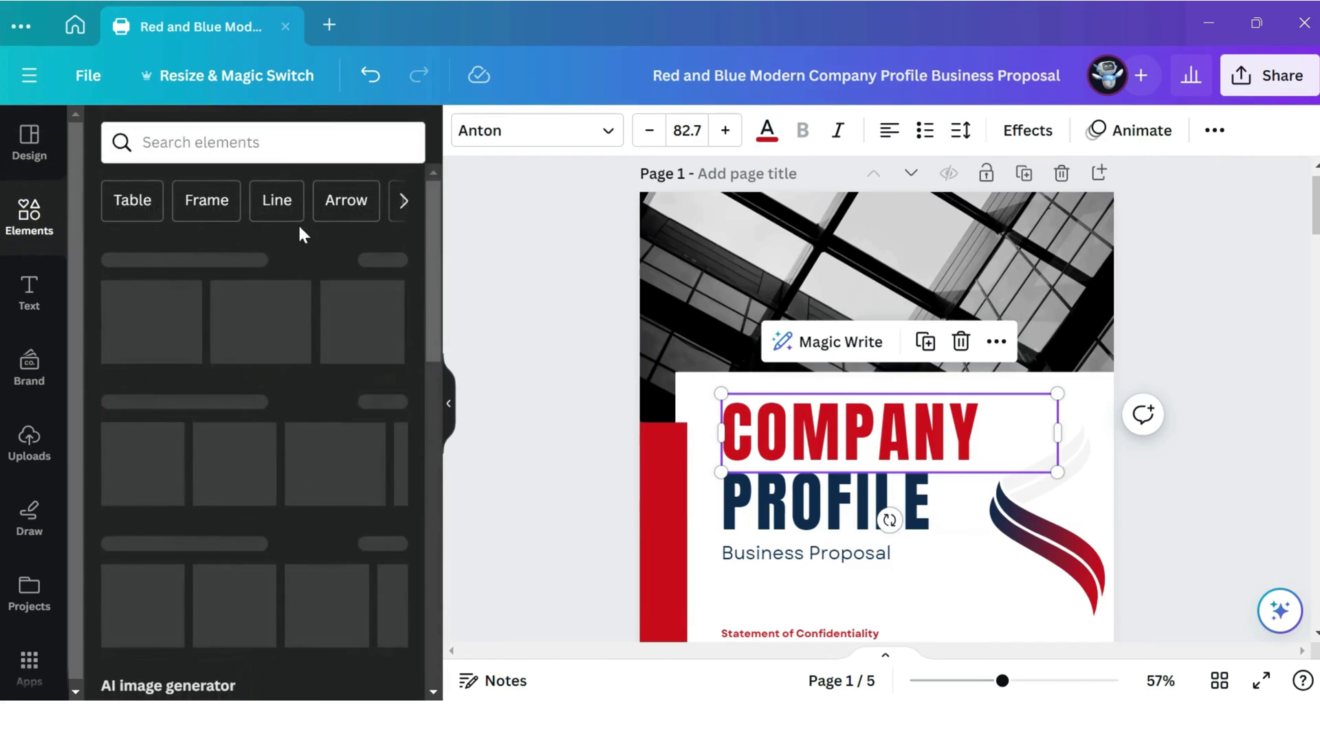
click(319, 153)
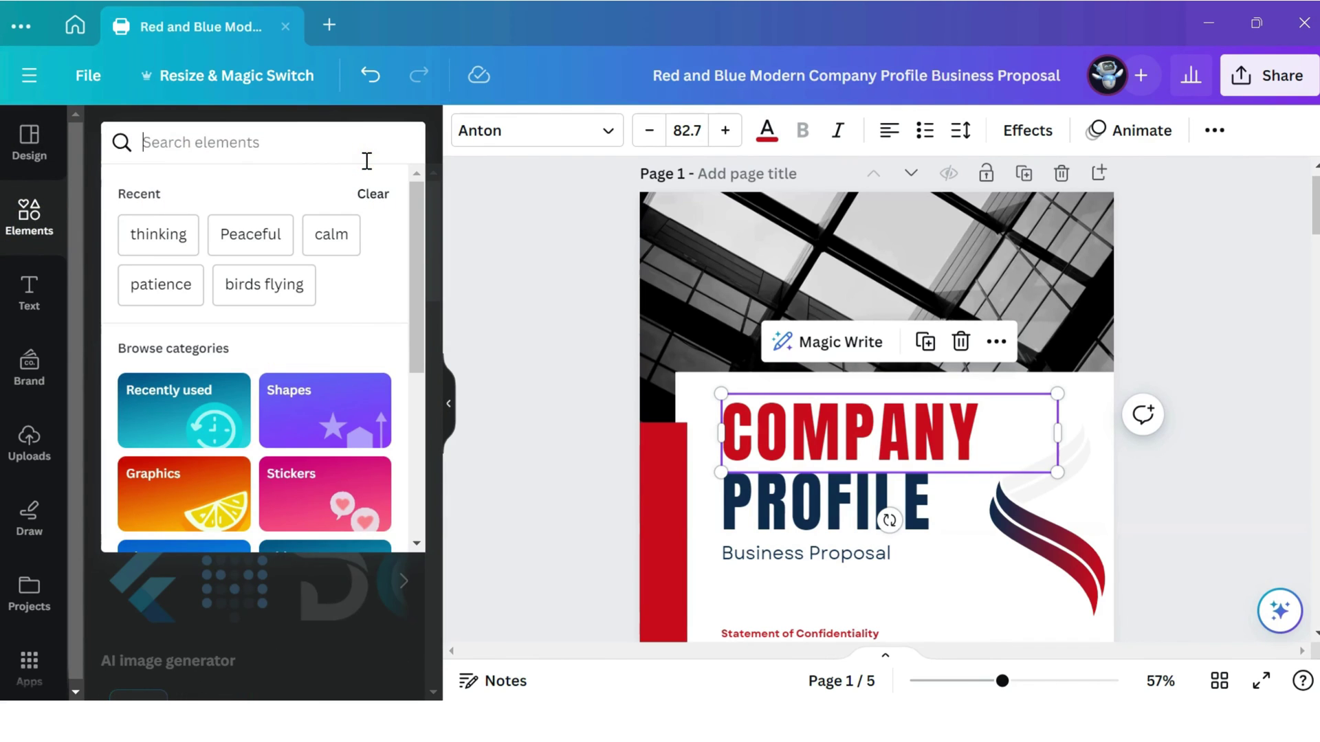
scroll(361, 206, down, 3)
scroll(361, 207, down, 2)
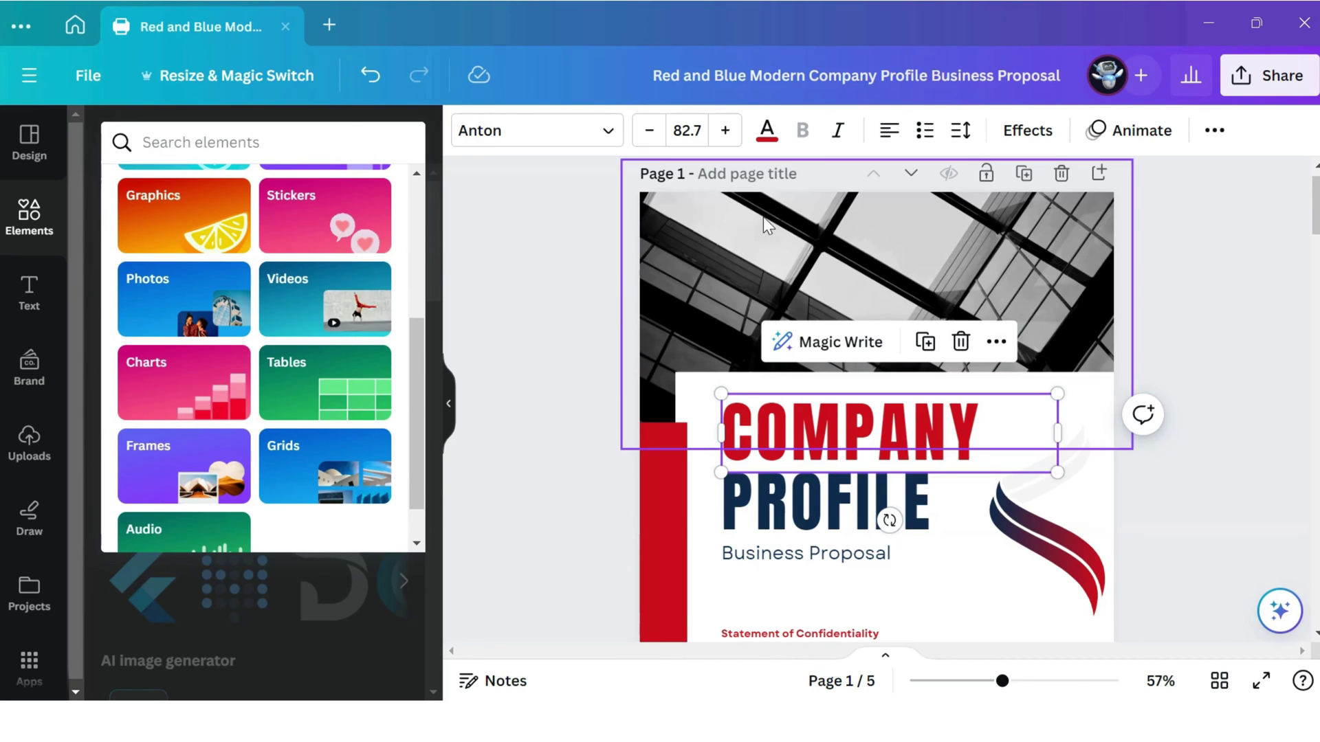
scroll(772, 227, down, 2)
scroll(771, 227, down, 4)
scroll(864, 325, down, 3)
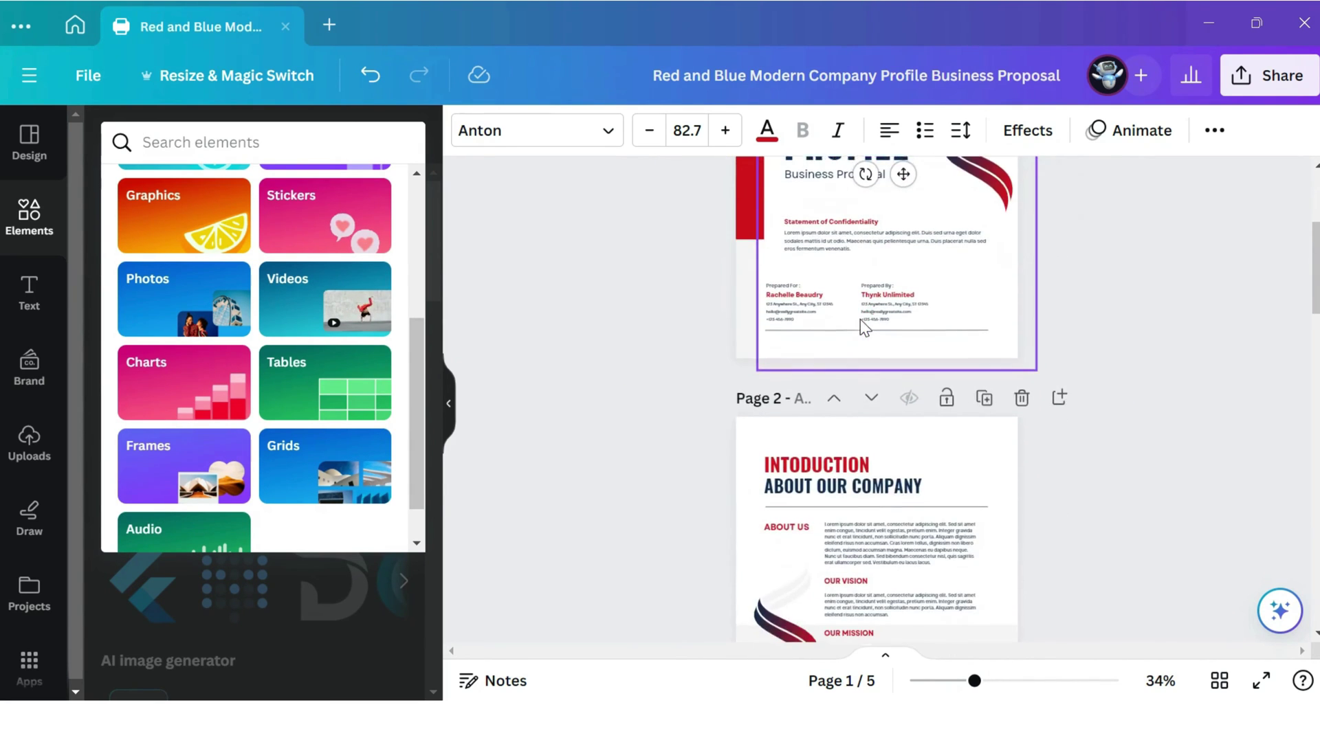
scroll(865, 325, up, 4)
Browse the full stock photos collection, then deselect the cover's building photo
click(853, 275)
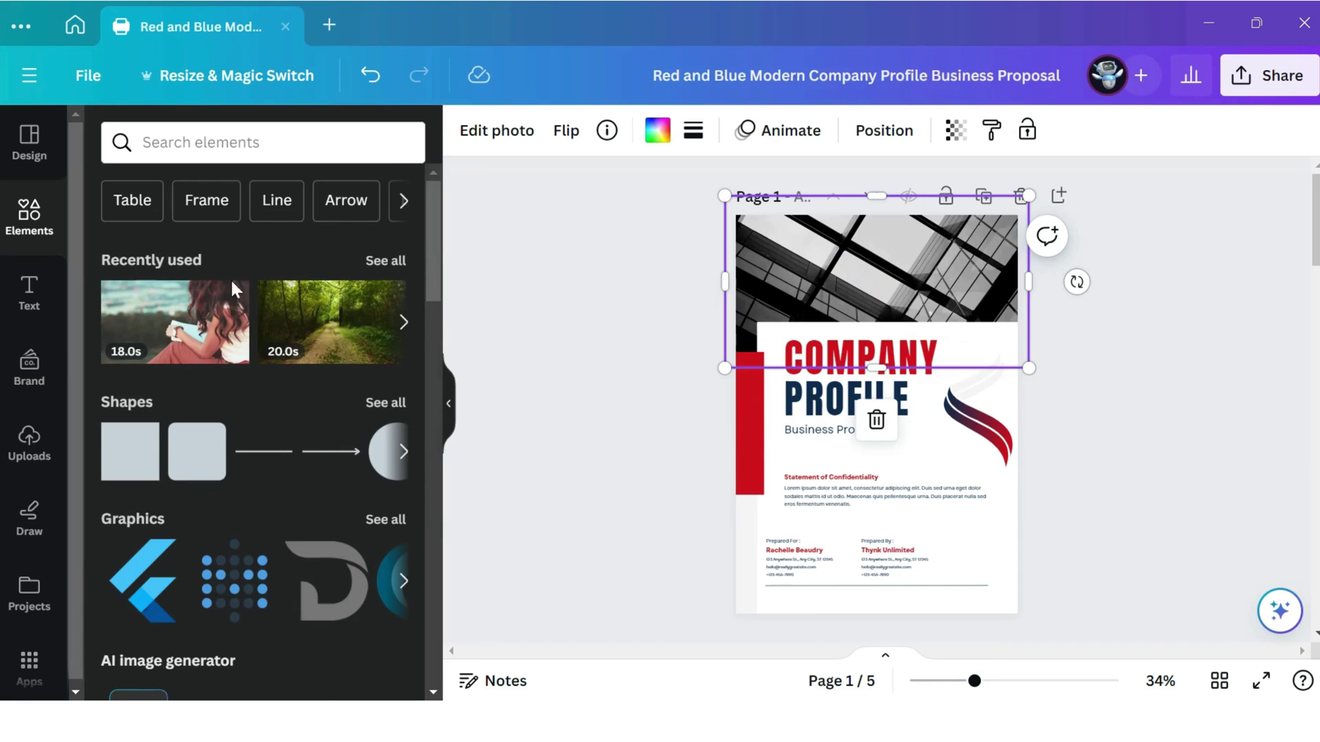
click(29, 217)
scroll(362, 272, down, 3)
scroll(362, 309, down, 3)
scroll(363, 359, down, 2)
scroll(364, 359, down, 1)
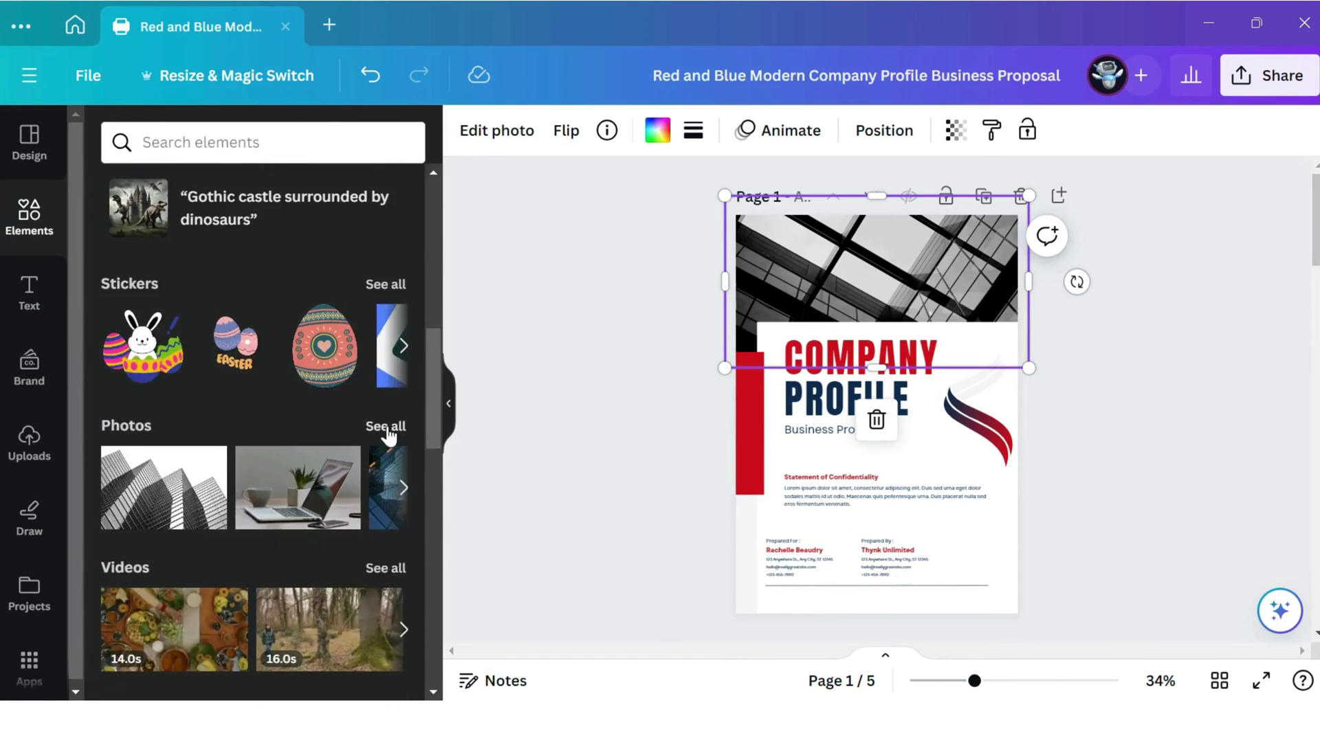
click(385, 431)
scroll(390, 433, down, 2)
scroll(390, 433, down, 3)
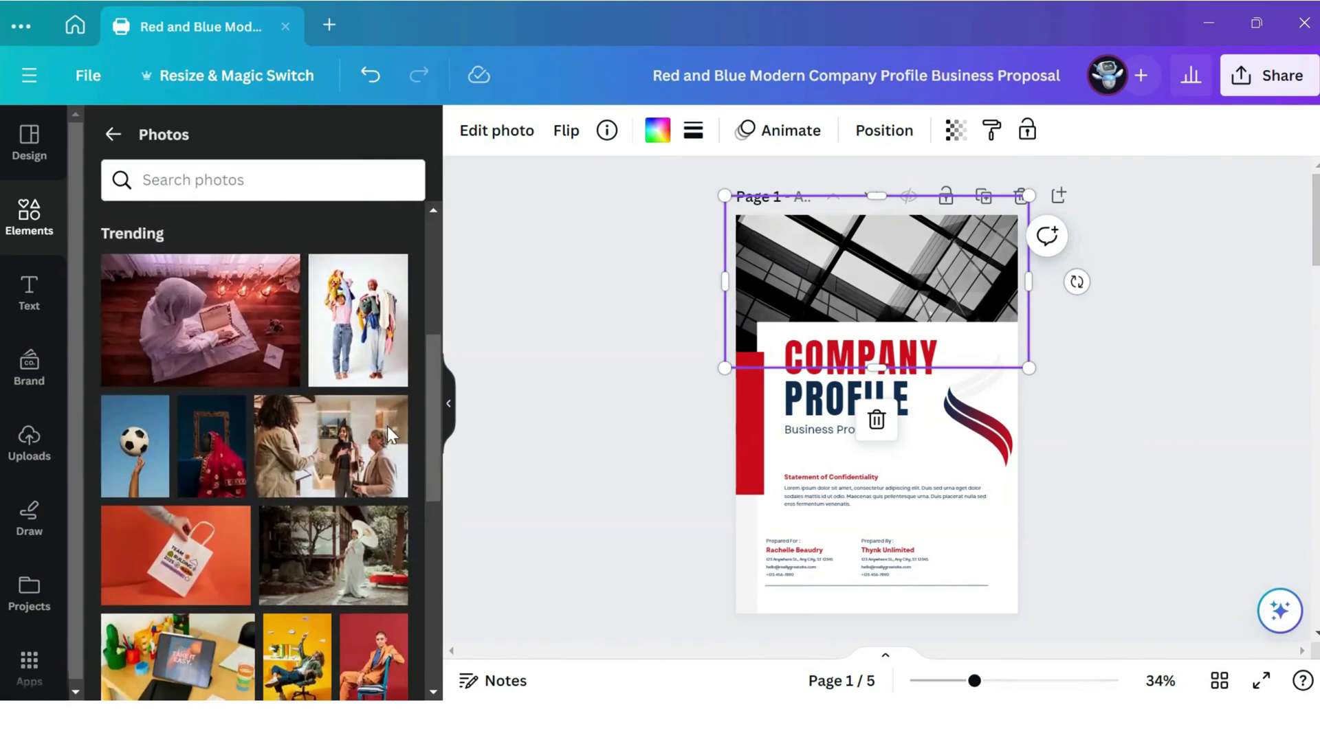
scroll(389, 433, down, 3)
scroll(390, 434, down, 2)
scroll(389, 433, down, 1)
scroll(387, 433, down, 3)
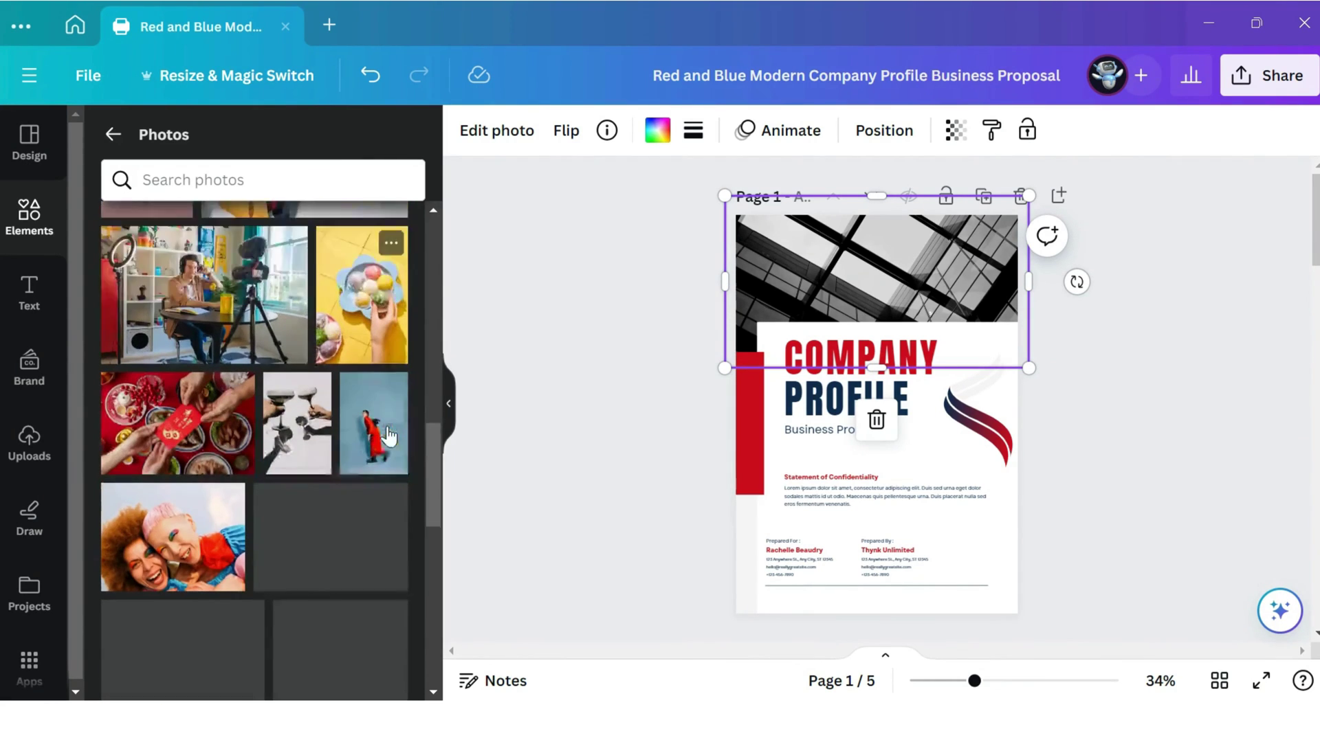
scroll(350, 413, down, 2)
scroll(336, 375, down, 2)
click(50, 459)
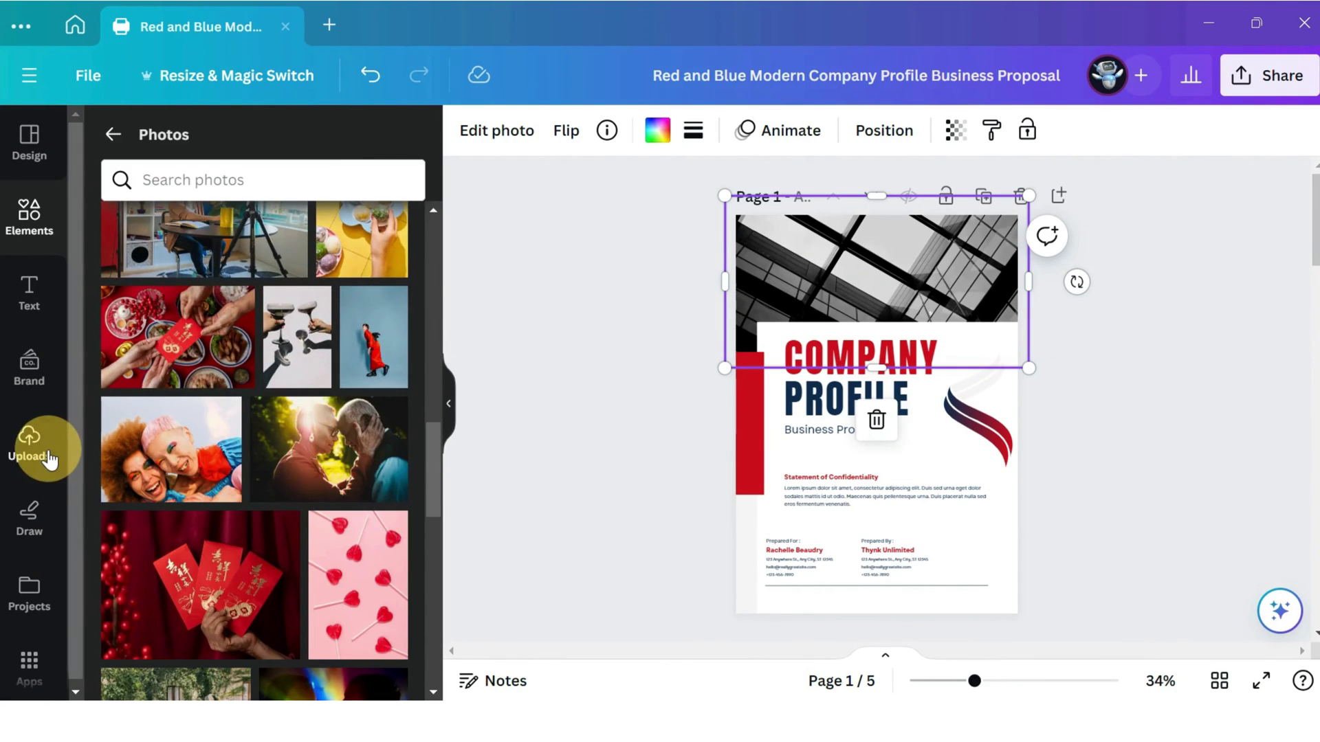
scroll(247, 402, down, 2)
scroll(250, 392, down, 2)
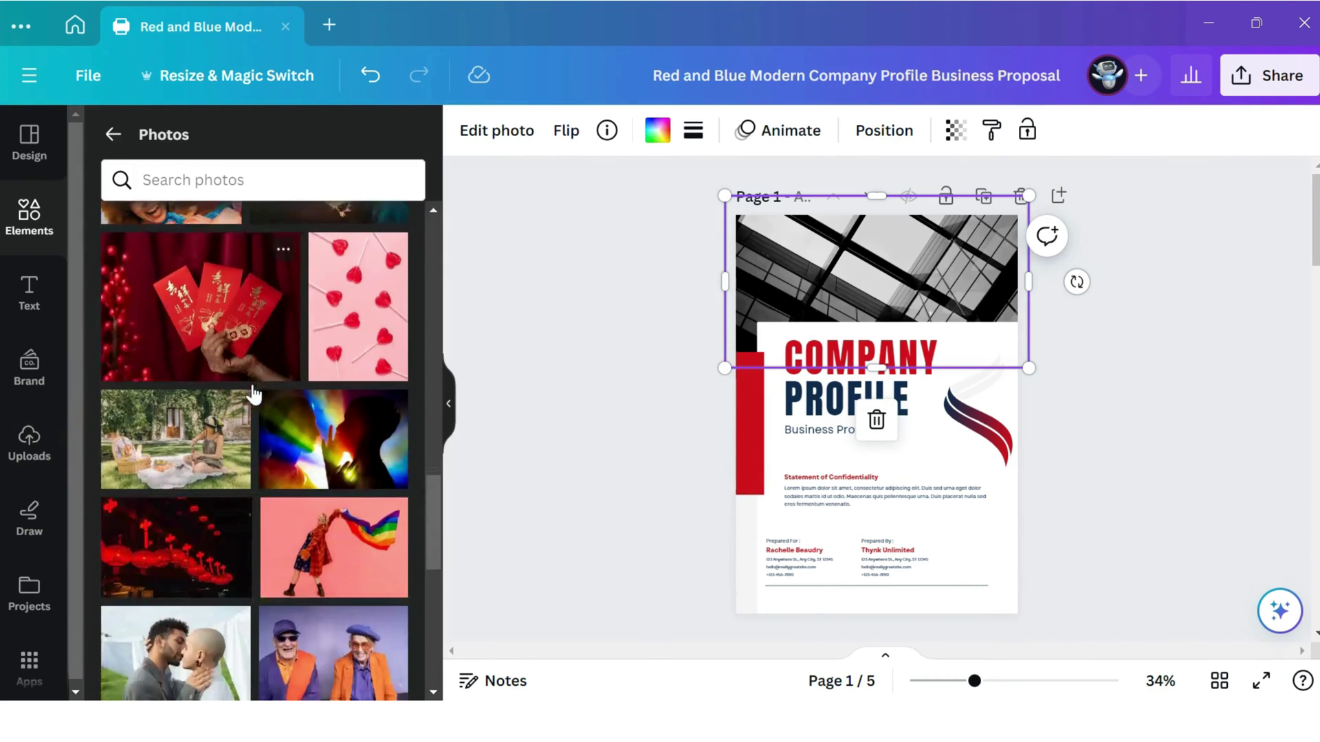
scroll(250, 381, down, 1)
scroll(251, 382, down, 1)
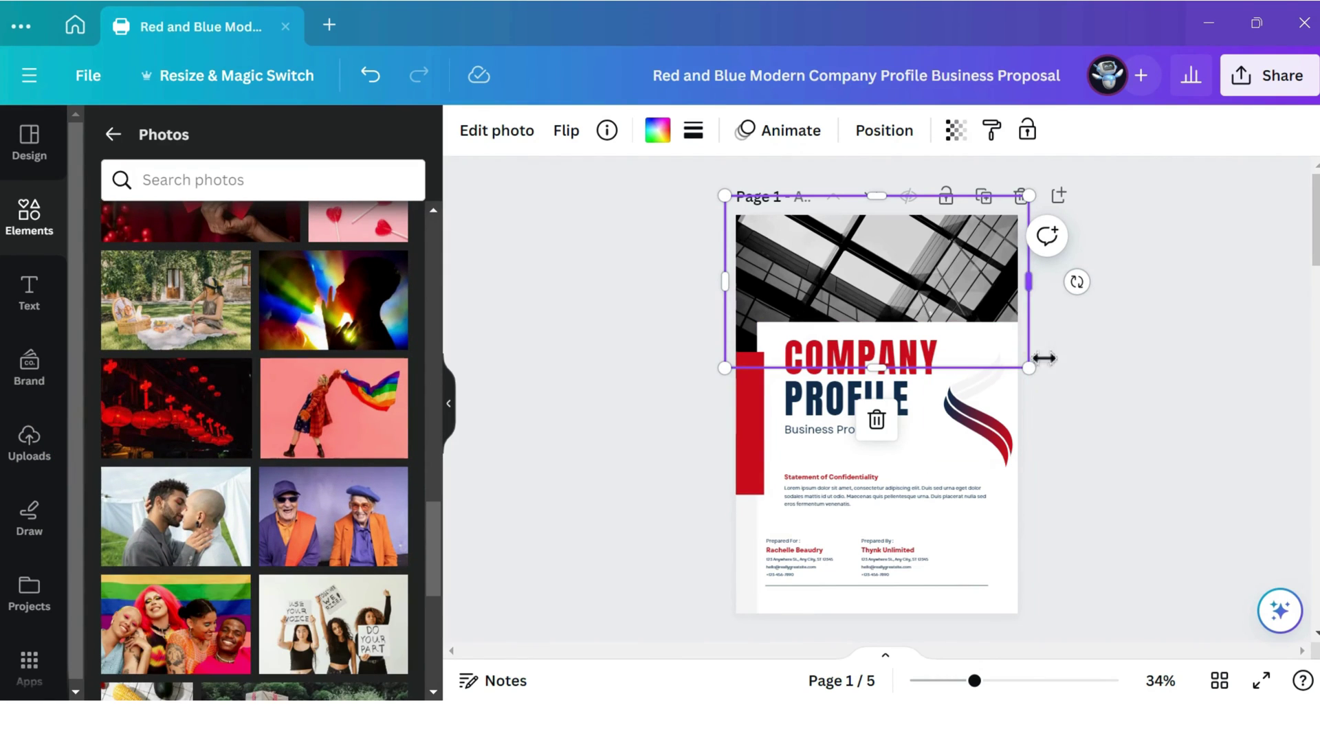
click(1053, 372)
scroll(1028, 398, down, 3)
scroll(1028, 397, down, 2)
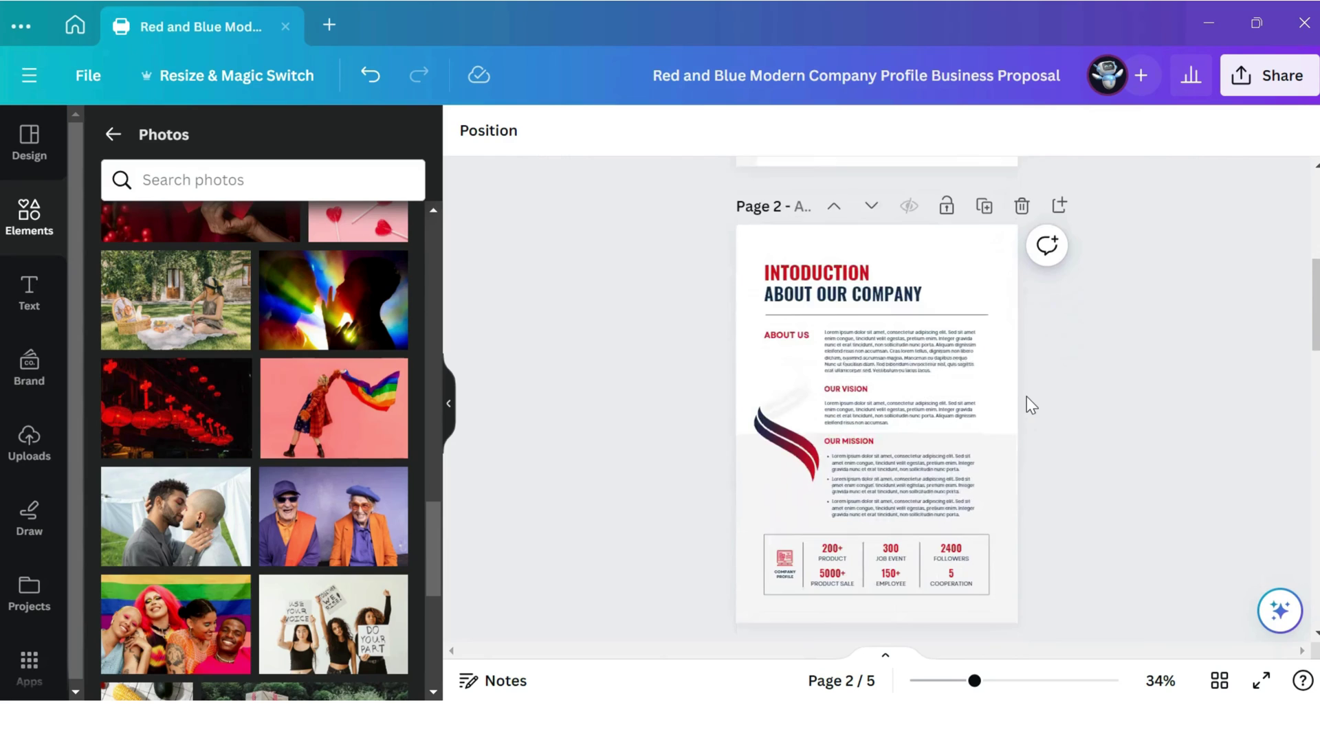
scroll(1026, 397, down, 1)
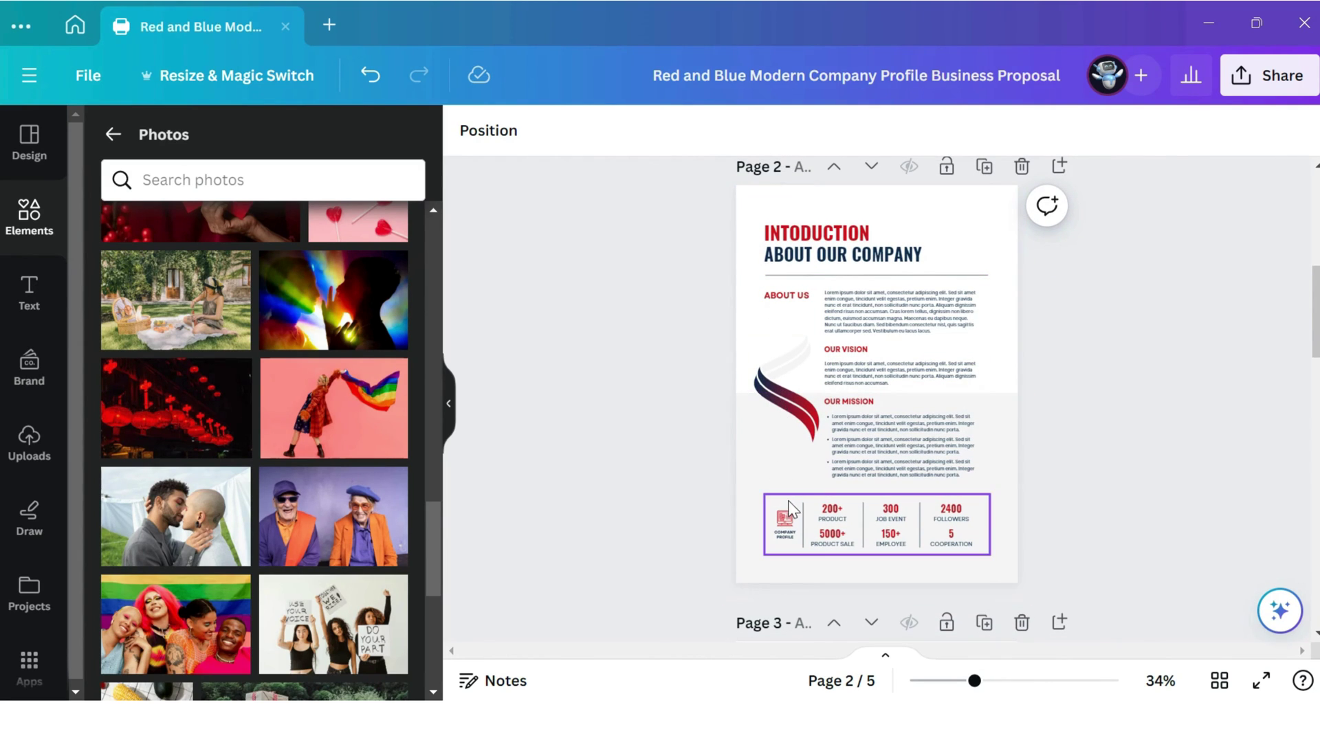
Resize the INTODUCTION heading from 40.4 to 42.6 and adjust the swoosh graphic
click(800, 519)
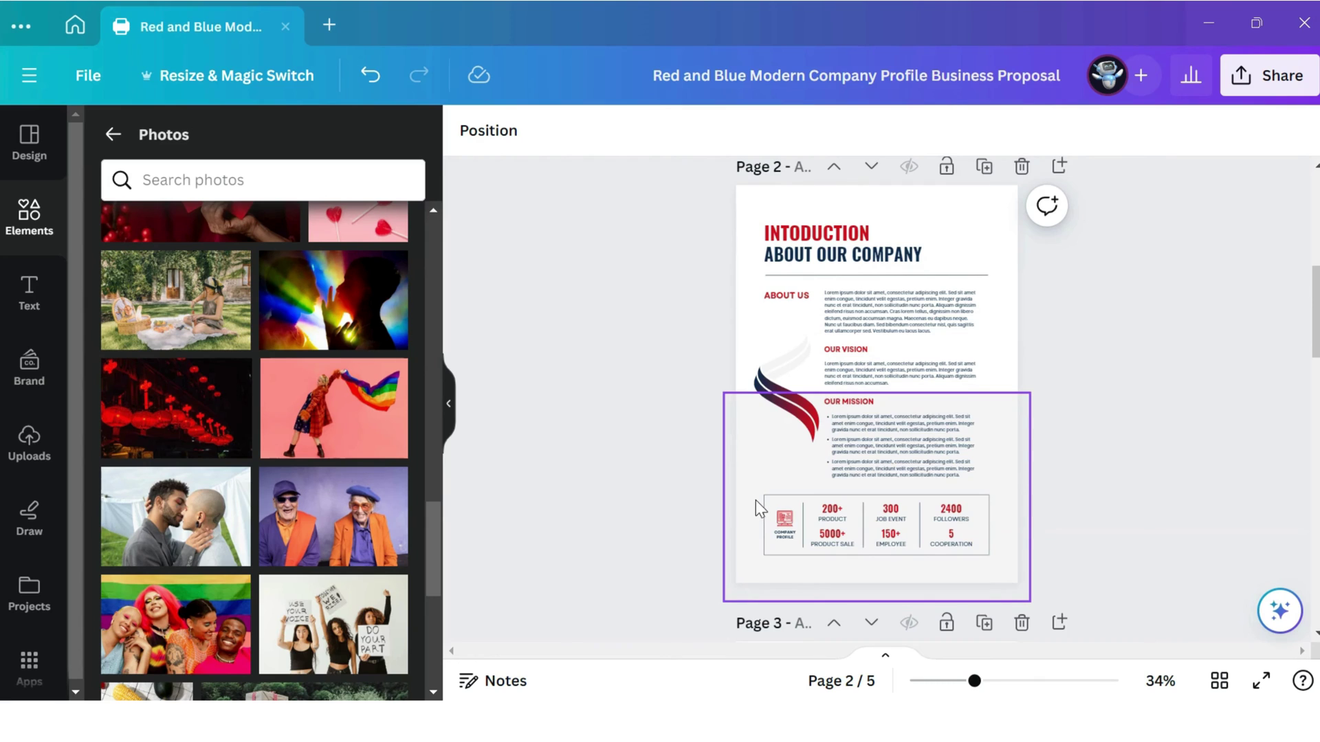
scroll(756, 500, up, 3)
drag(640, 475, 783, 493)
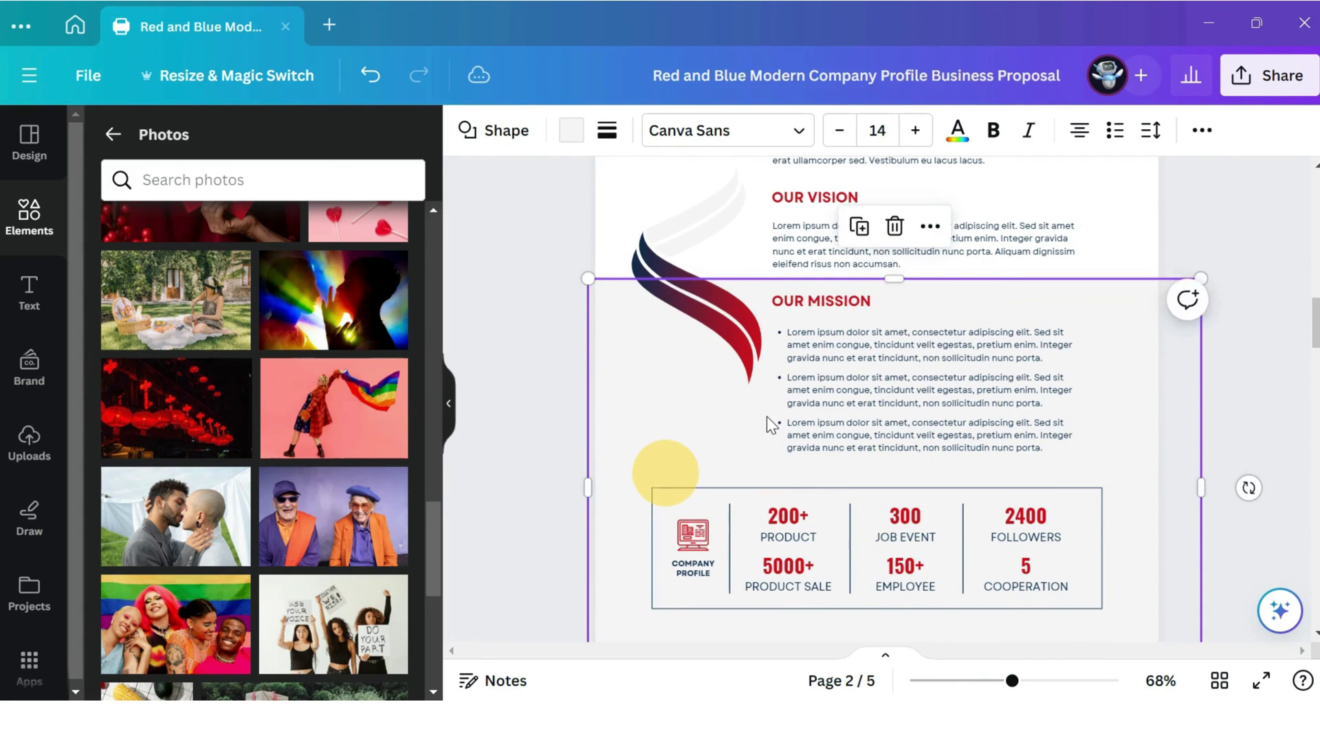
scroll(767, 416, up, 3)
click(845, 212)
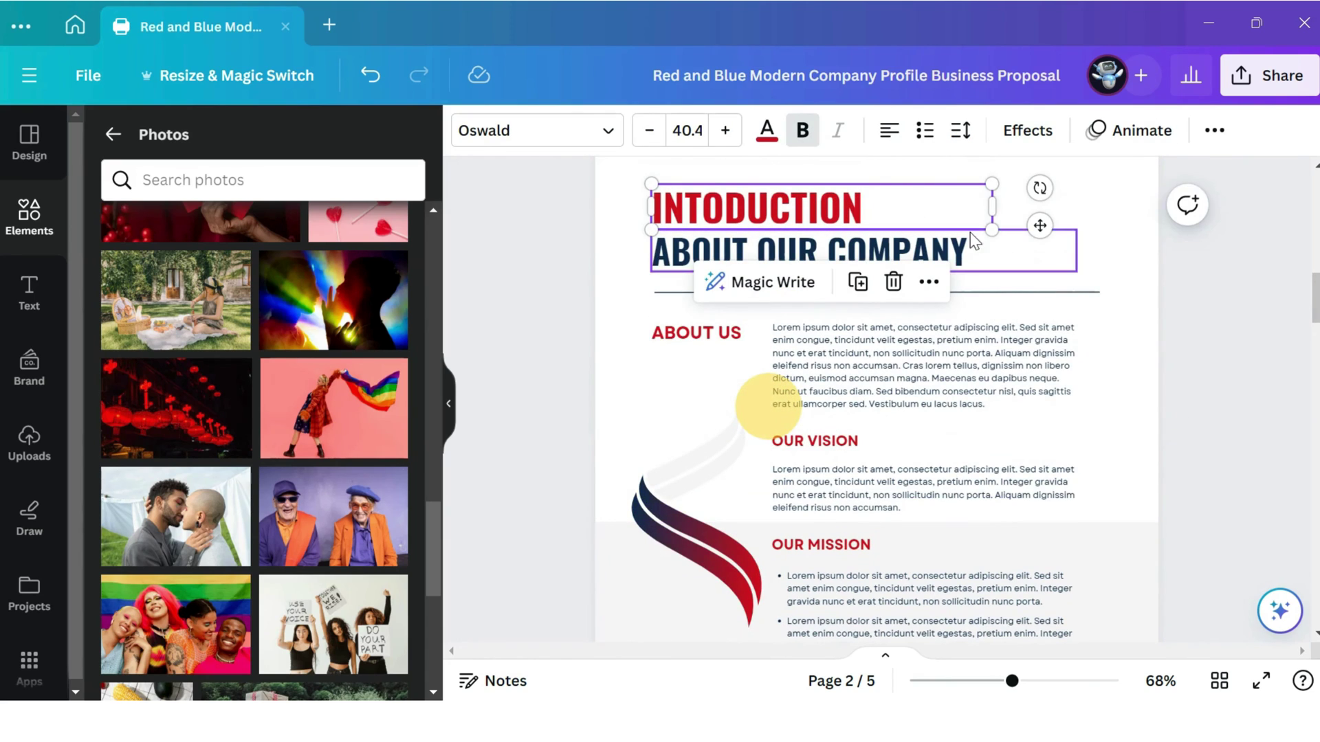
drag(992, 235, 1010, 253)
click(742, 439)
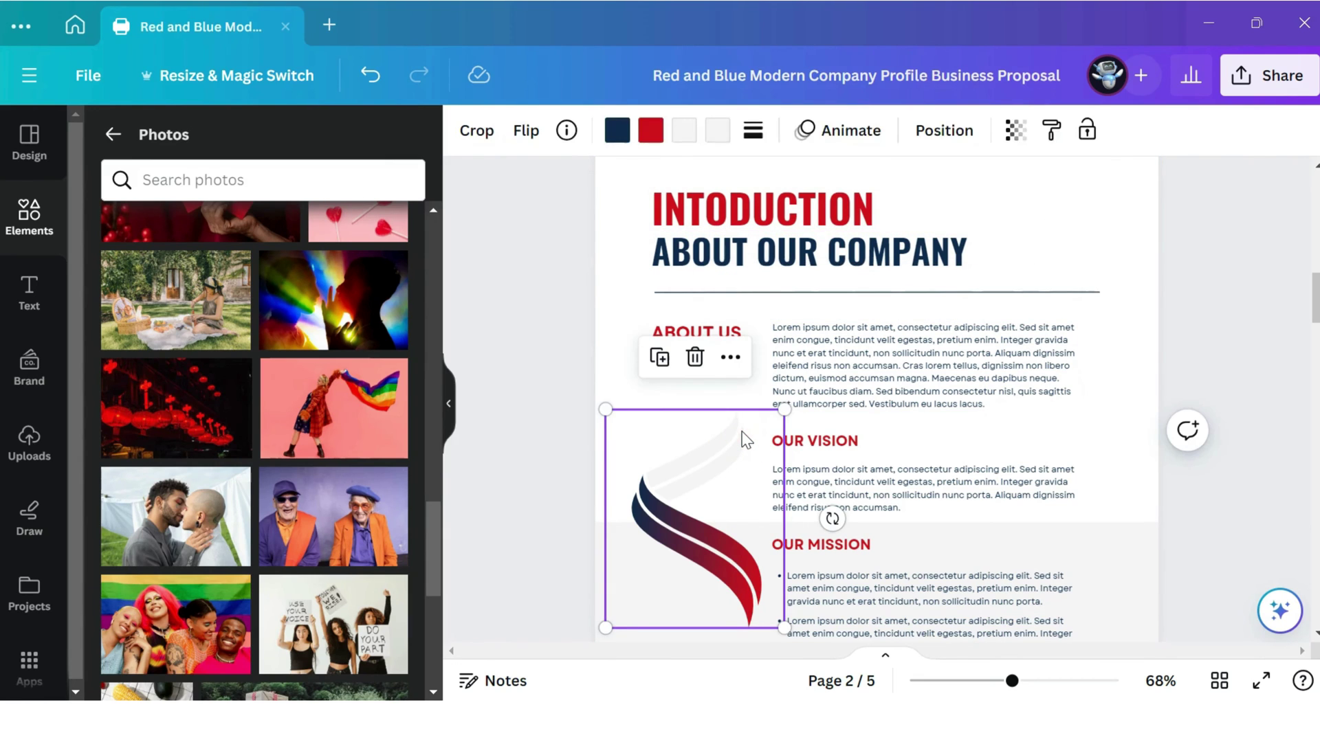
drag(792, 409, 789, 404)
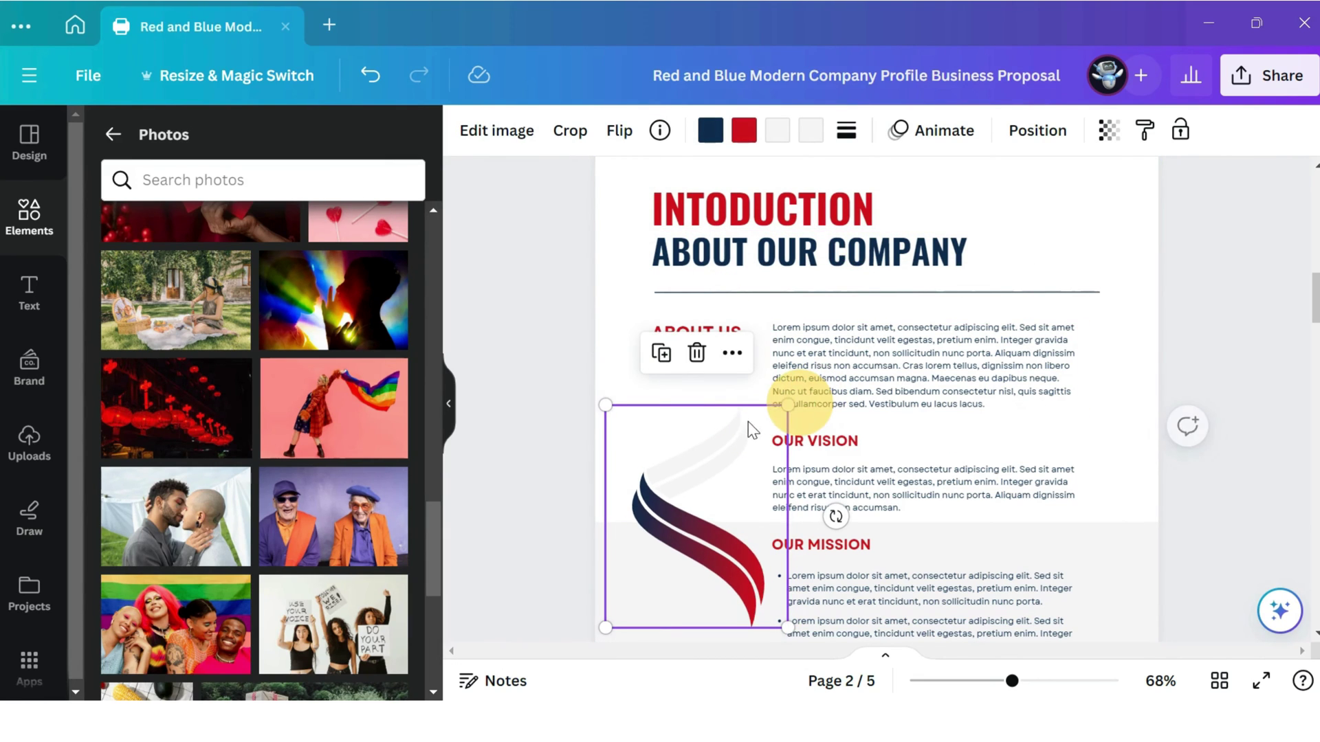
Delete page 2's swoosh, then move and undo page 3's red quote
click(697, 354)
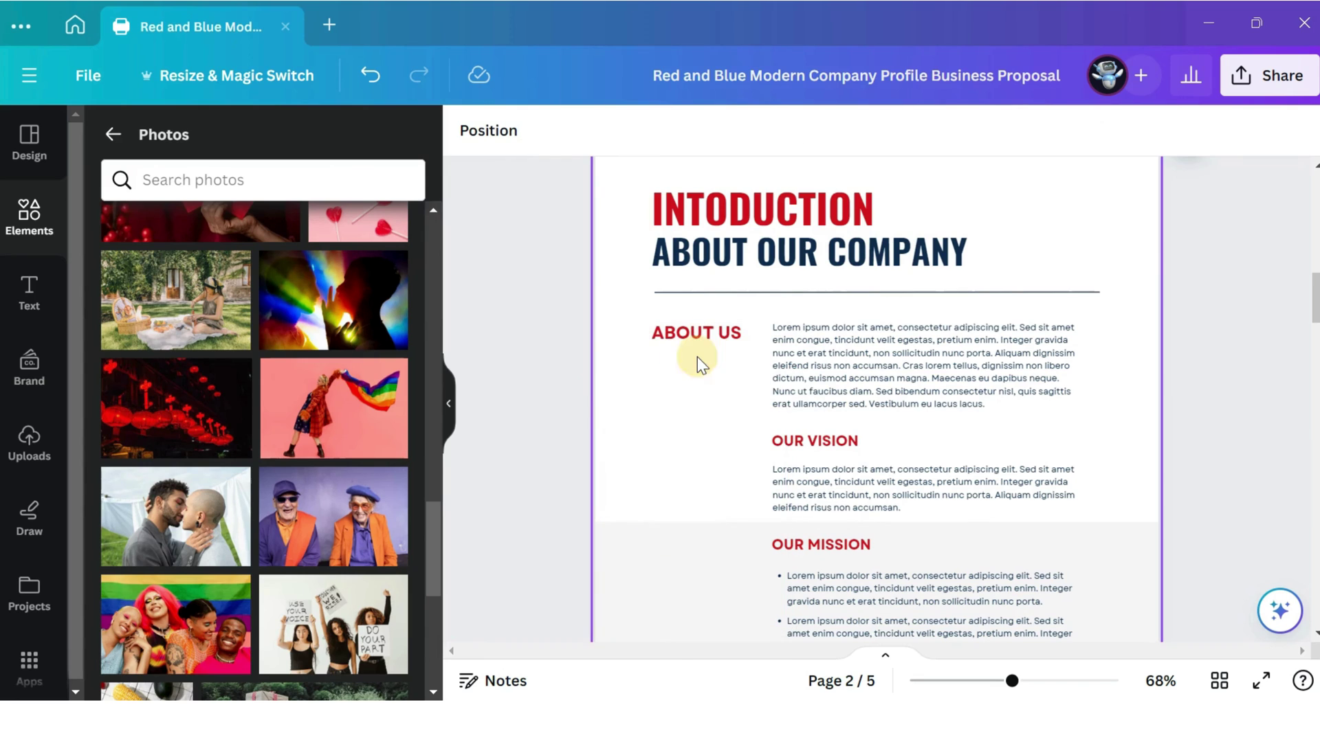
scroll(699, 358, down, 3)
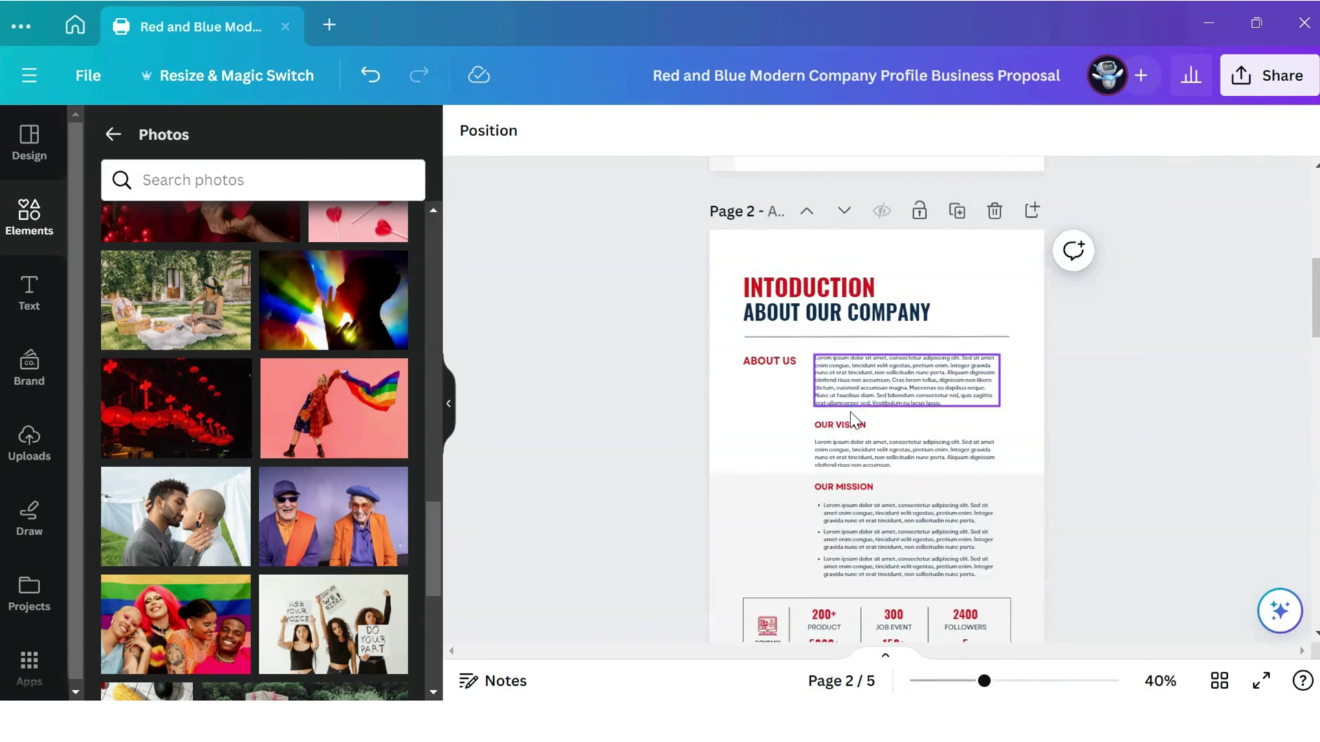
scroll(858, 431, down, 2)
scroll(858, 431, down, 3)
scroll(859, 431, down, 4)
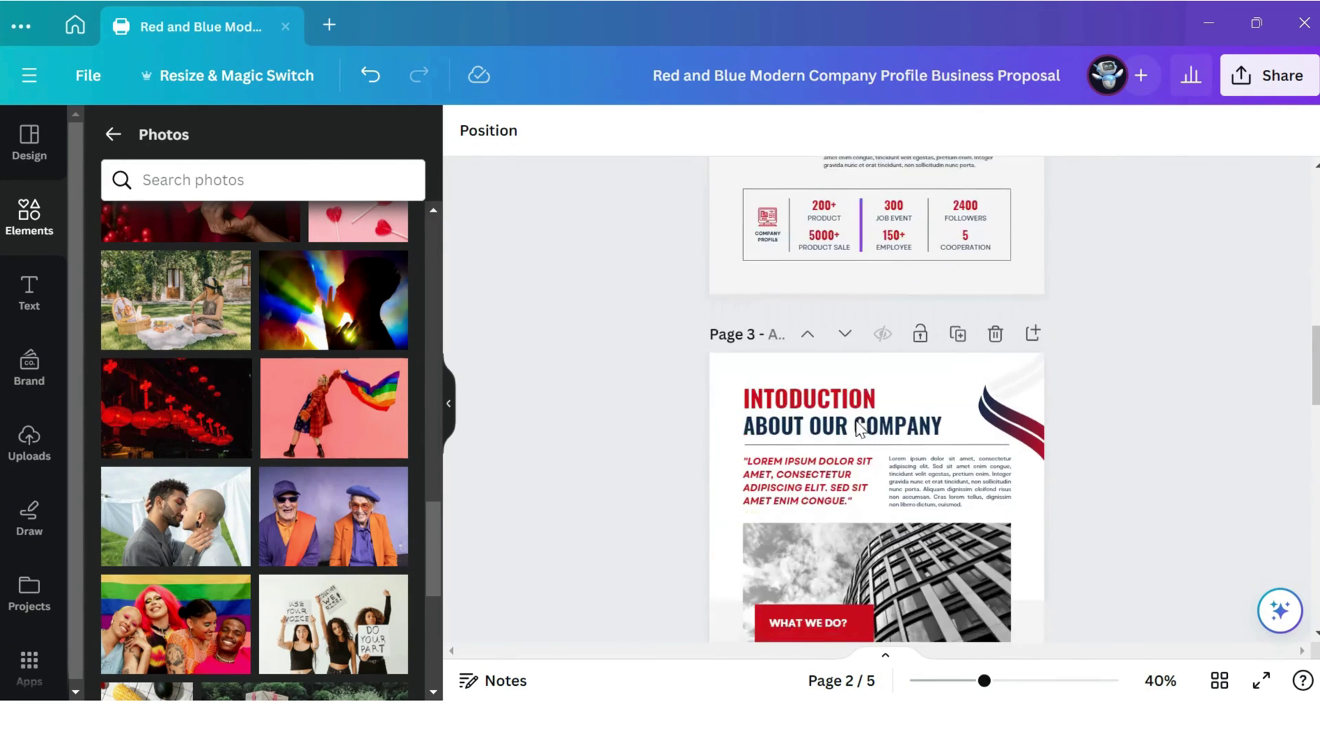
click(804, 473)
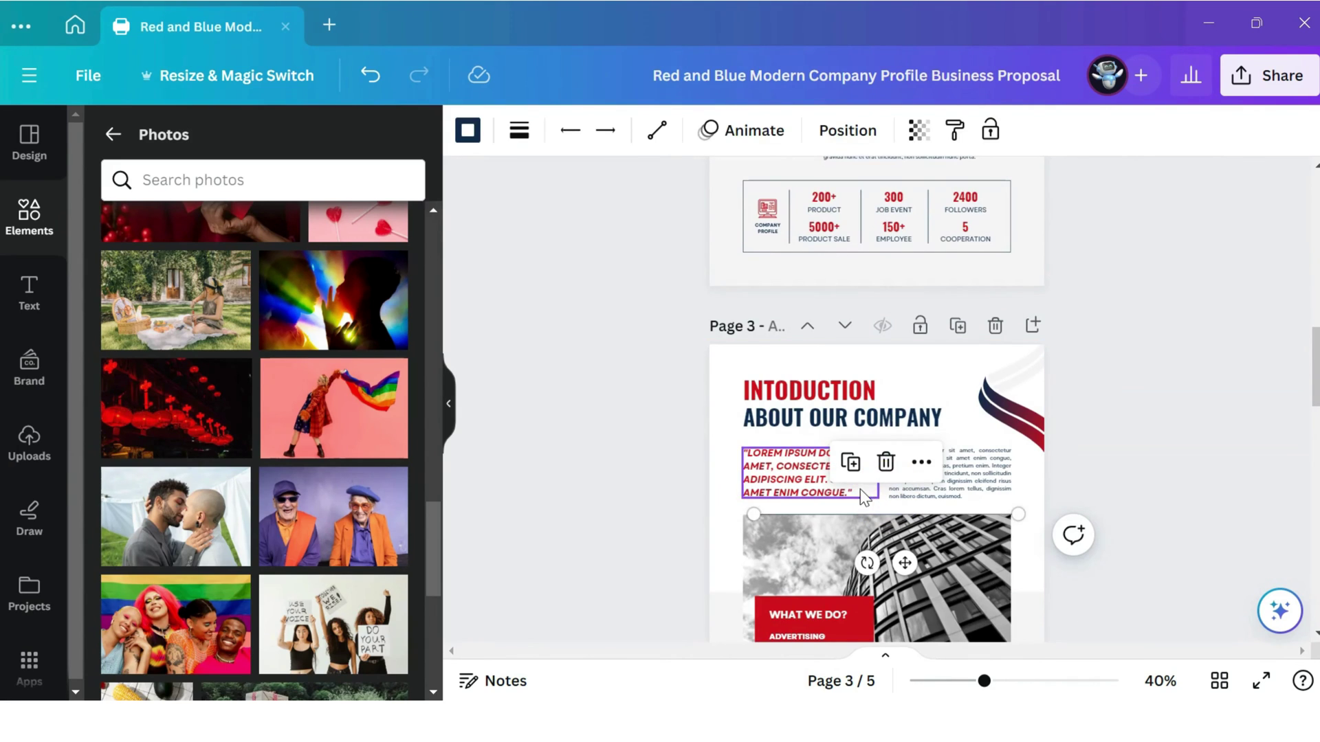
drag(804, 473, 768, 425)
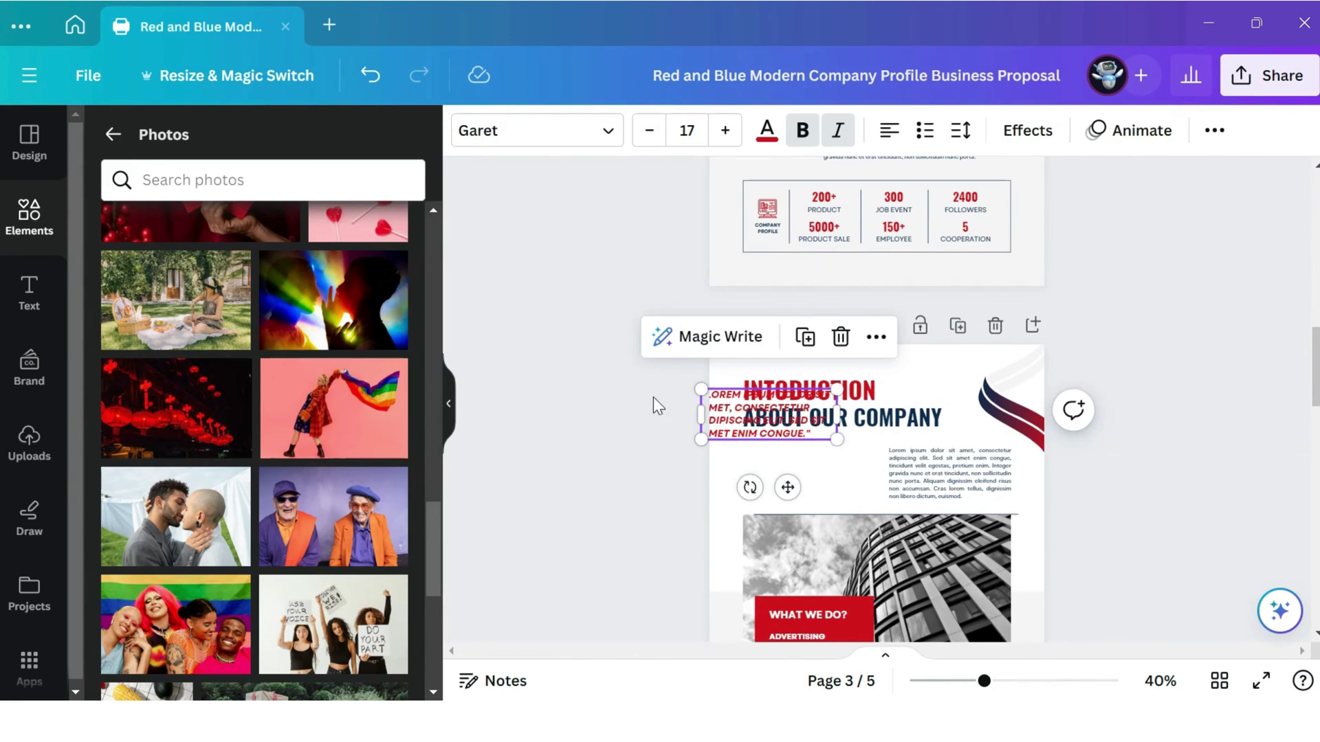
click(372, 76)
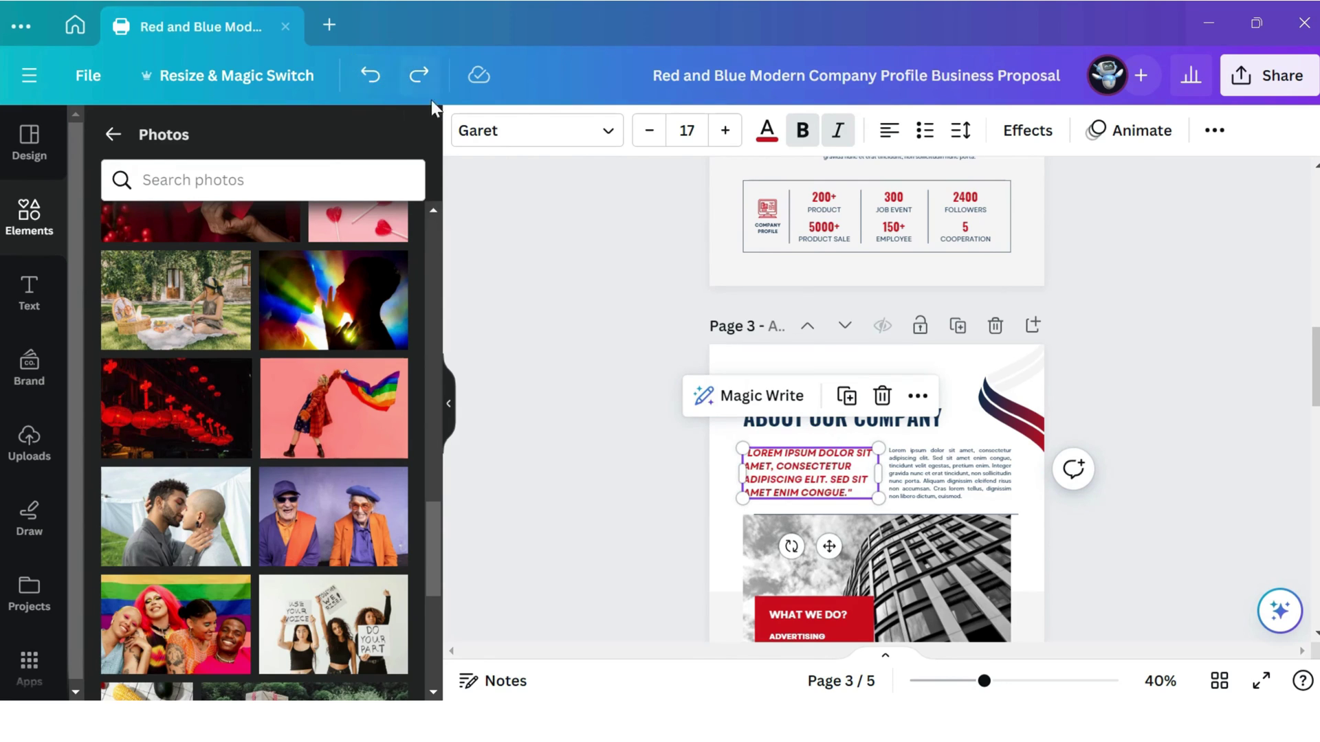
click(1084, 366)
ctrl+scroll(1028, 371, down, 3)
scroll(993, 464, down, 5)
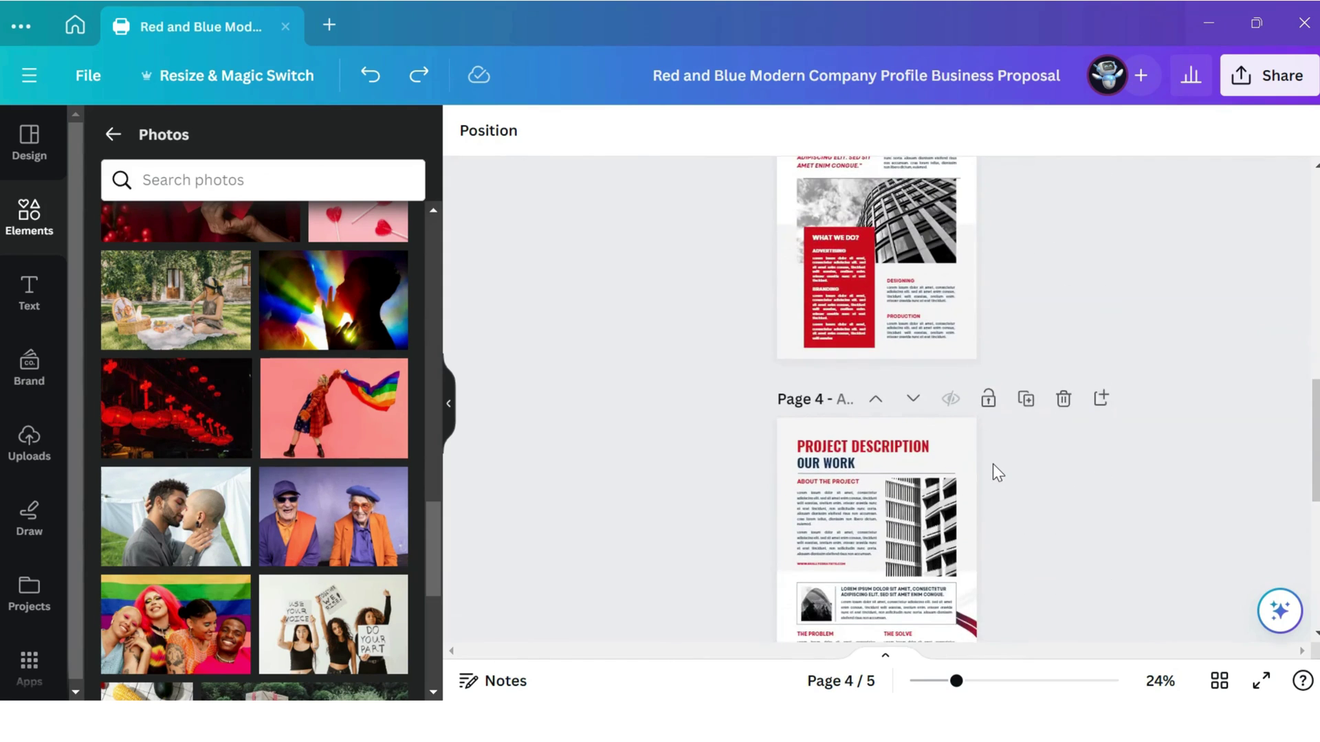
scroll(993, 464, down, 3)
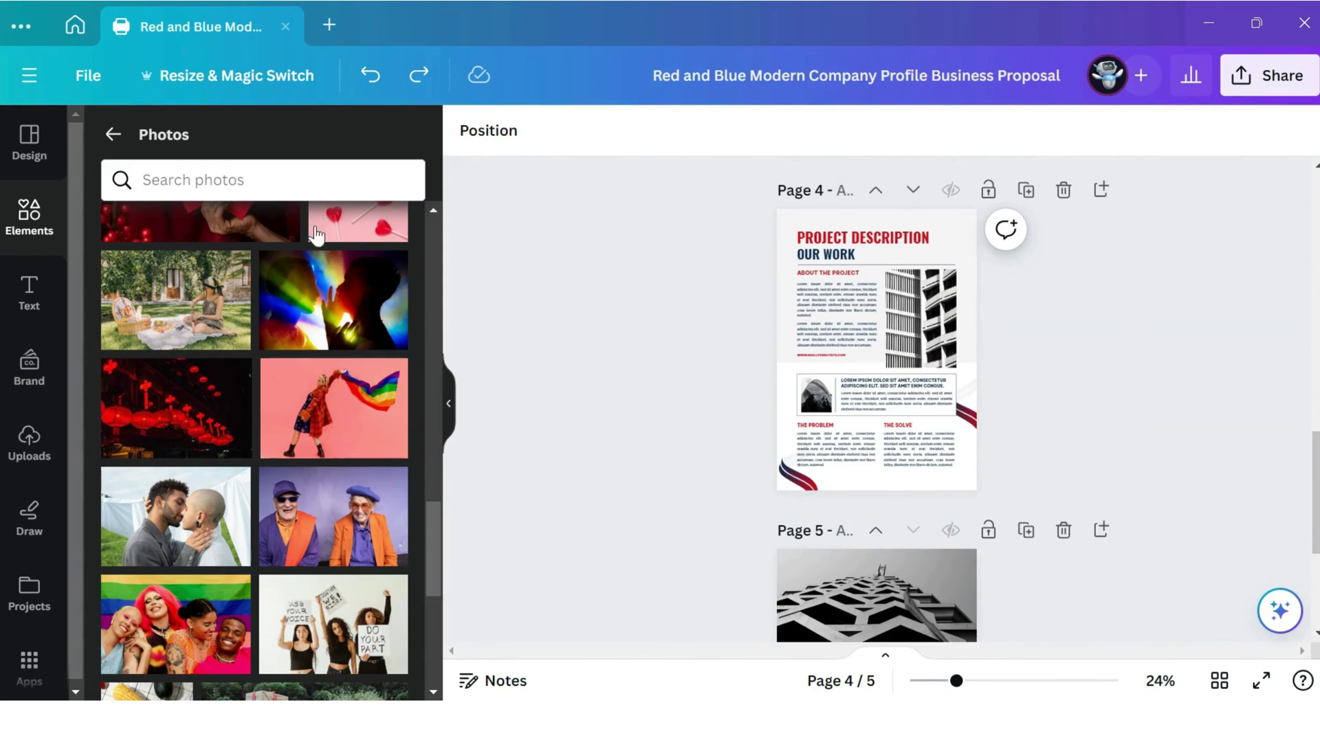
Delete the red and navy swoosh beside the cover's COMPANY PROFILE title
click(91, 78)
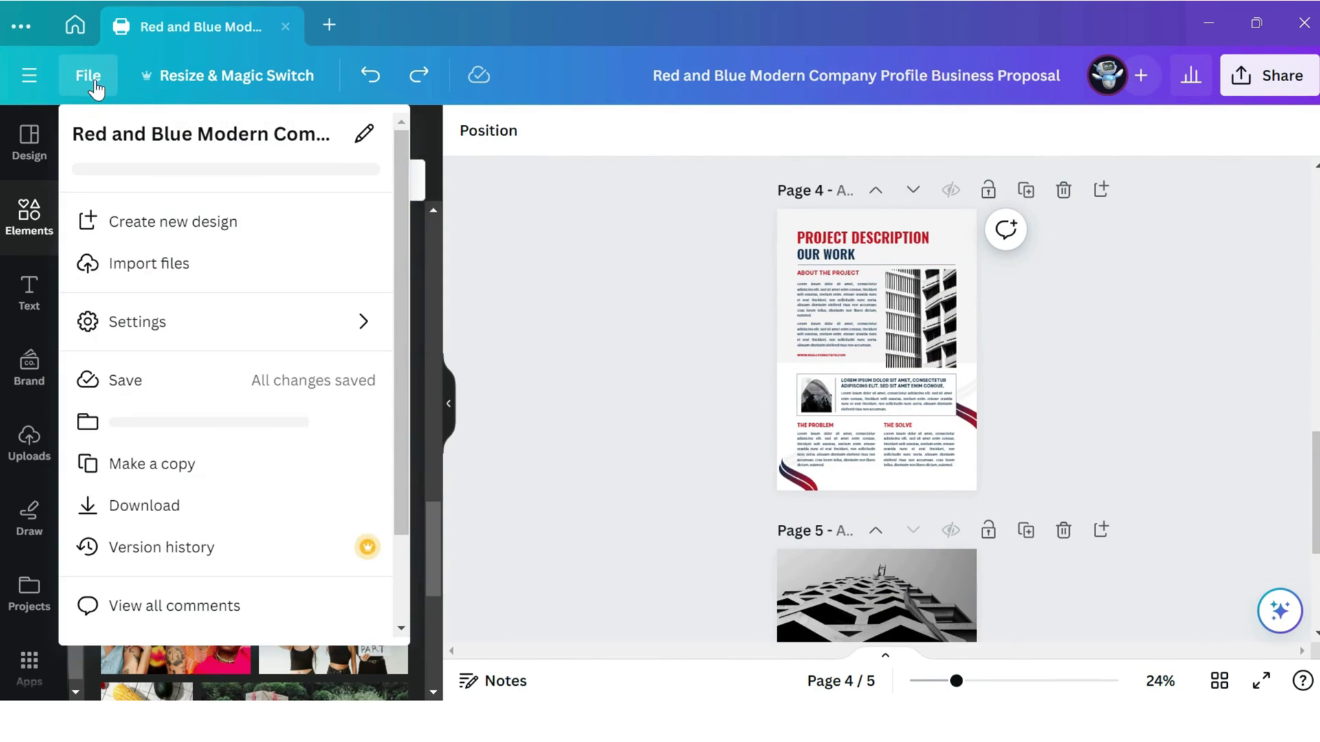
click(257, 380)
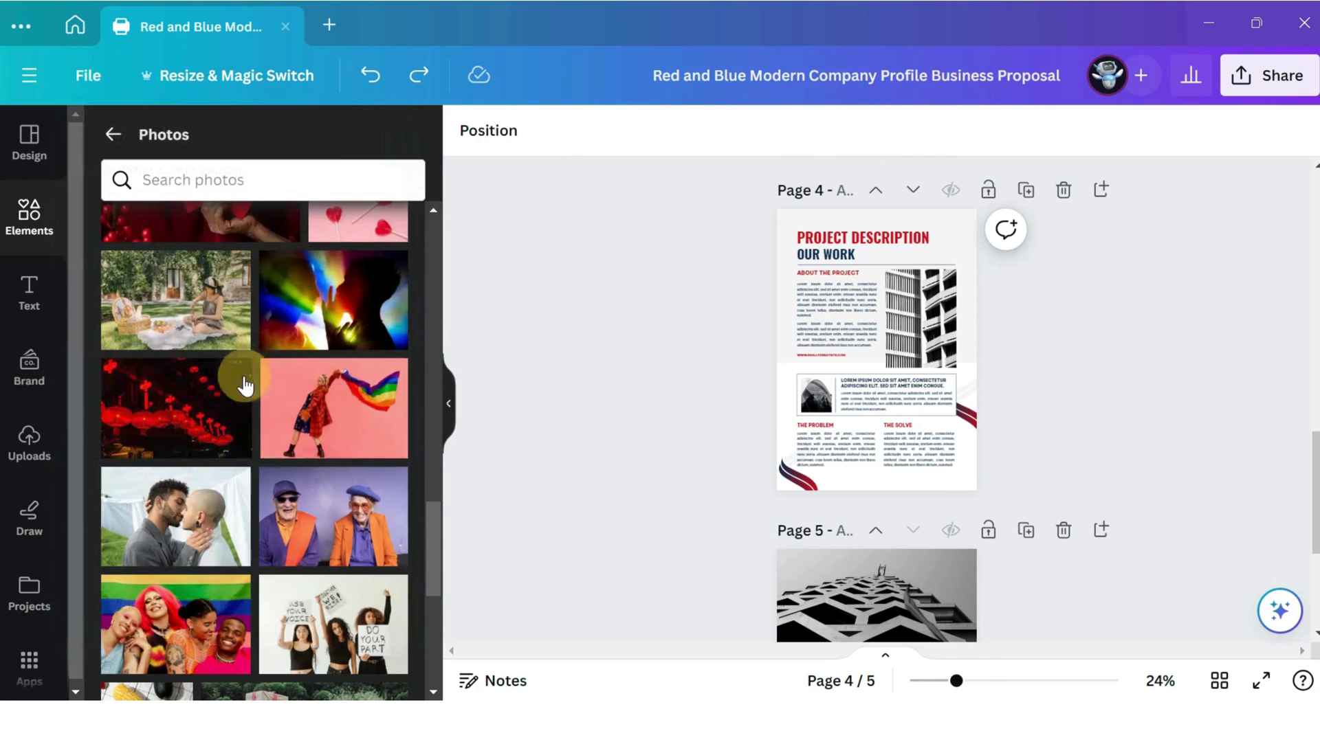
scroll(1023, 363, down, 1)
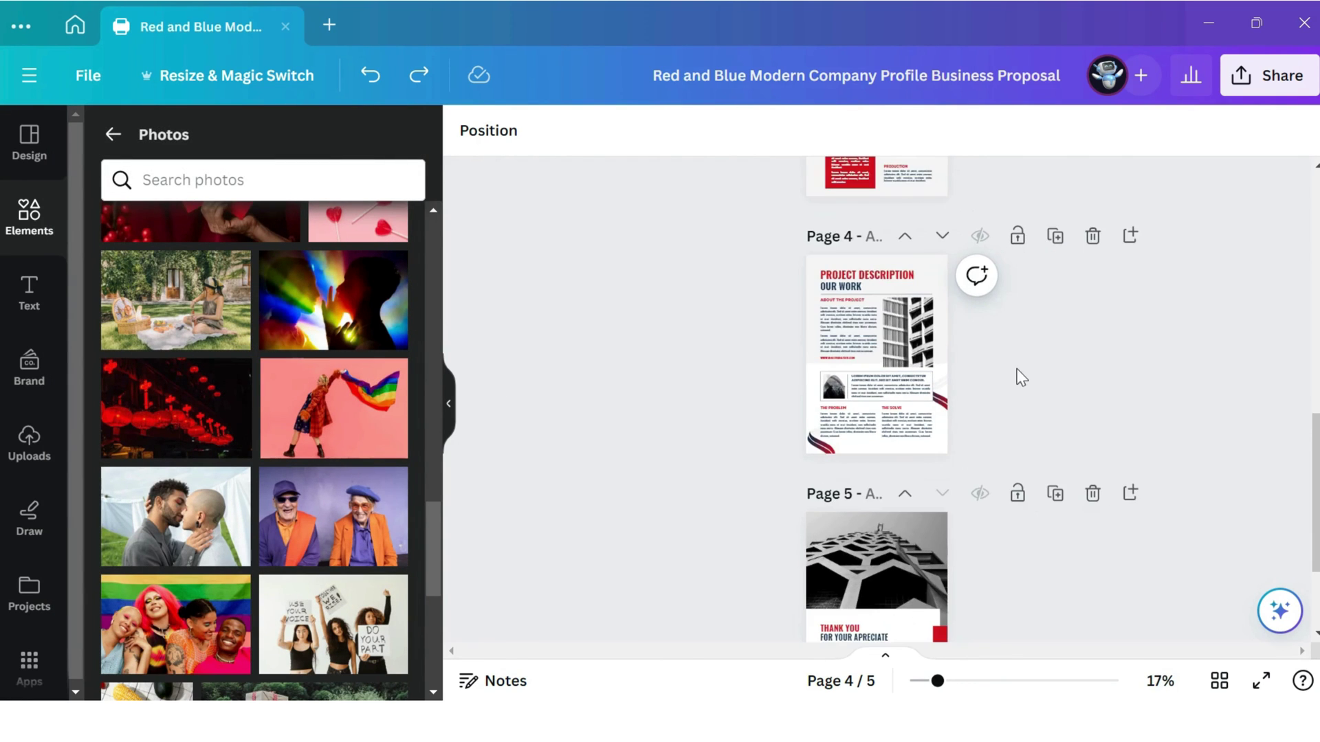
scroll(987, 391, up, 1)
scroll(987, 391, up, 1)
scroll(925, 410, up, 3)
scroll(925, 410, up, 3)
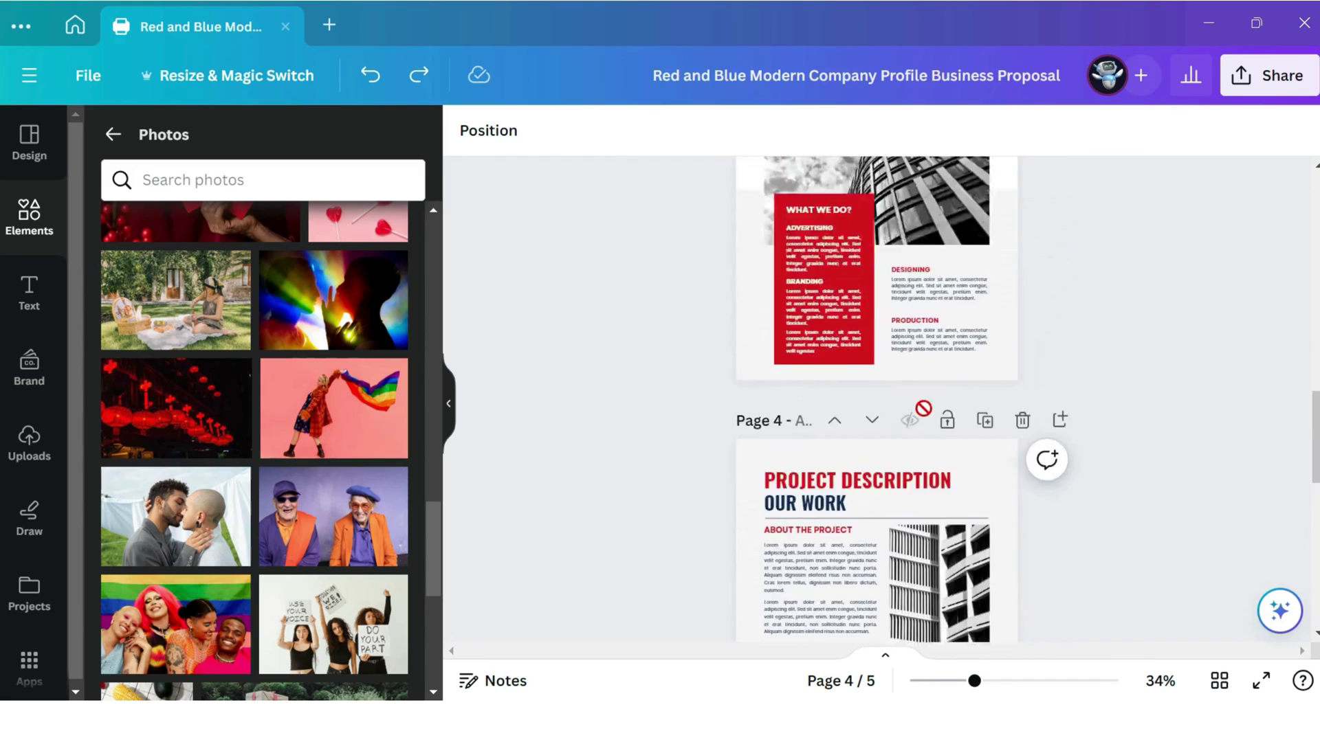
scroll(924, 410, up, 3)
scroll(925, 409, up, 3)
scroll(924, 410, up, 3)
scroll(924, 410, up, 3)
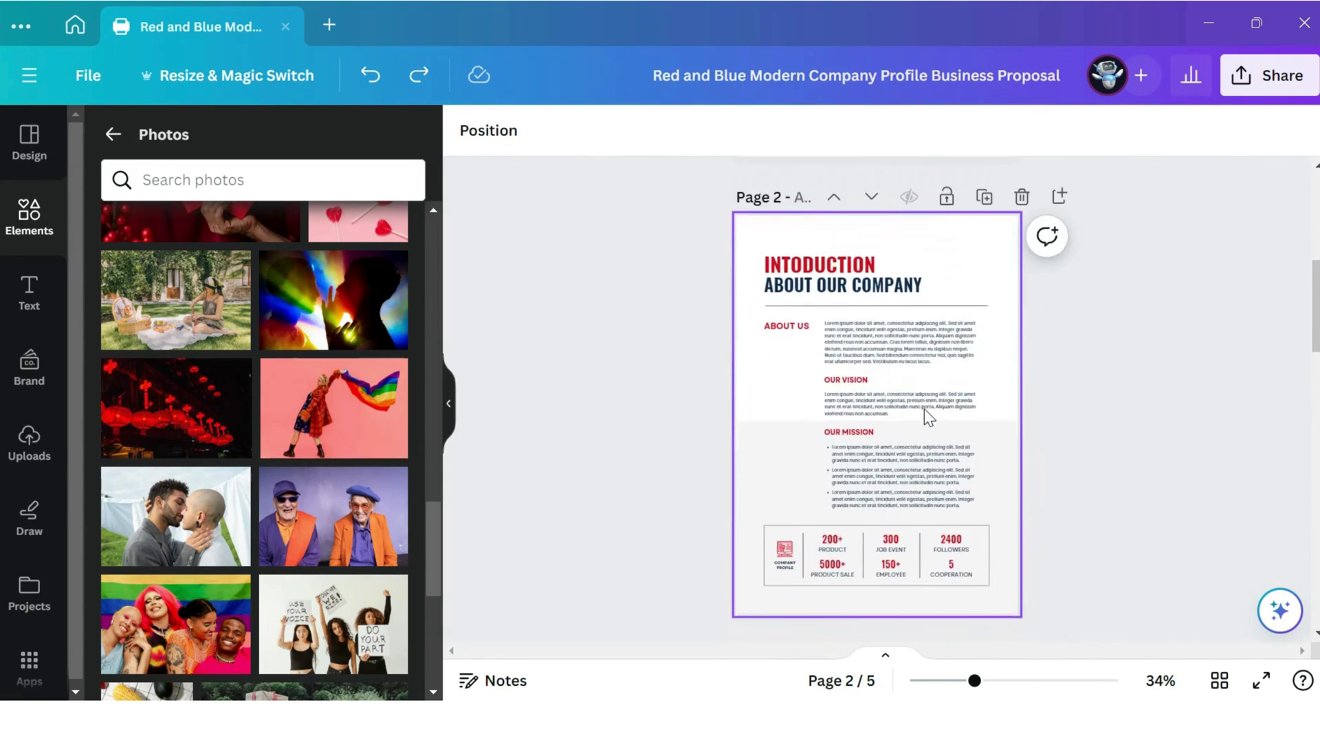
scroll(923, 409, up, 3)
scroll(924, 409, up, 2)
scroll(924, 409, up, 1)
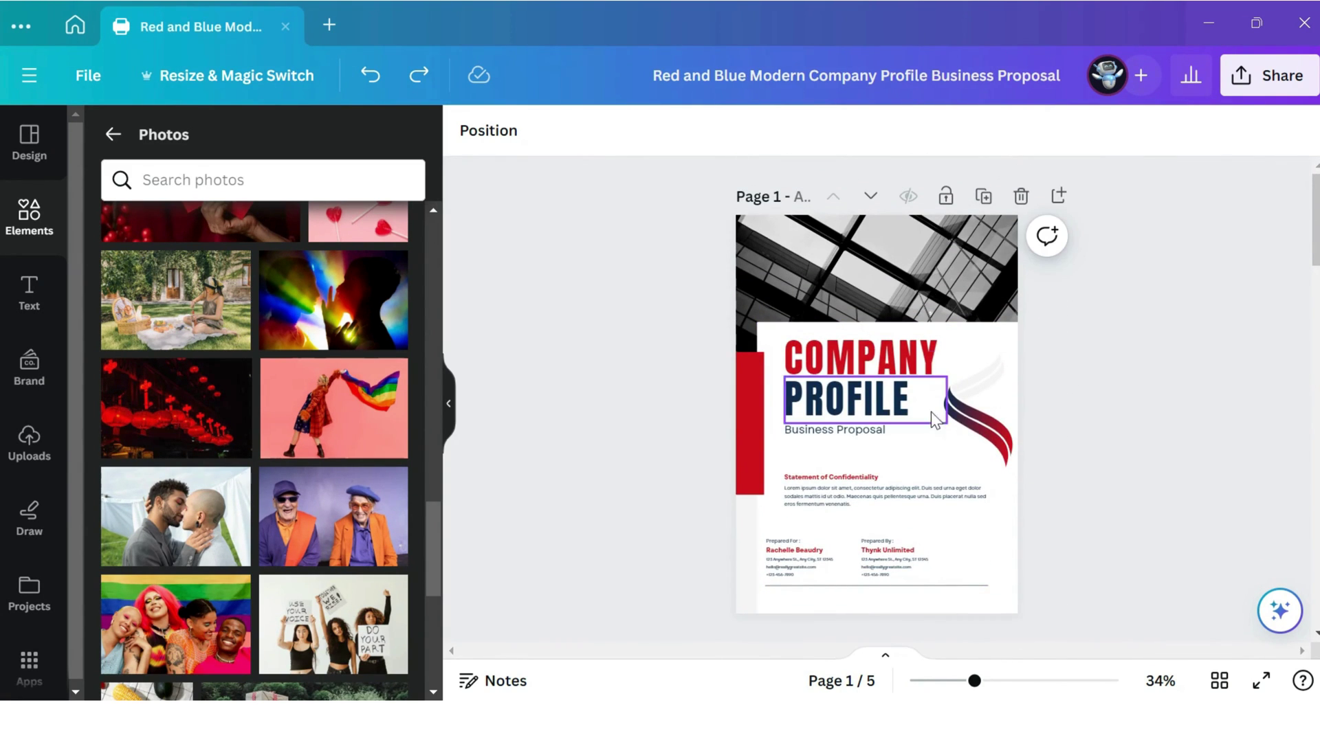
click(972, 434)
key(Delete)
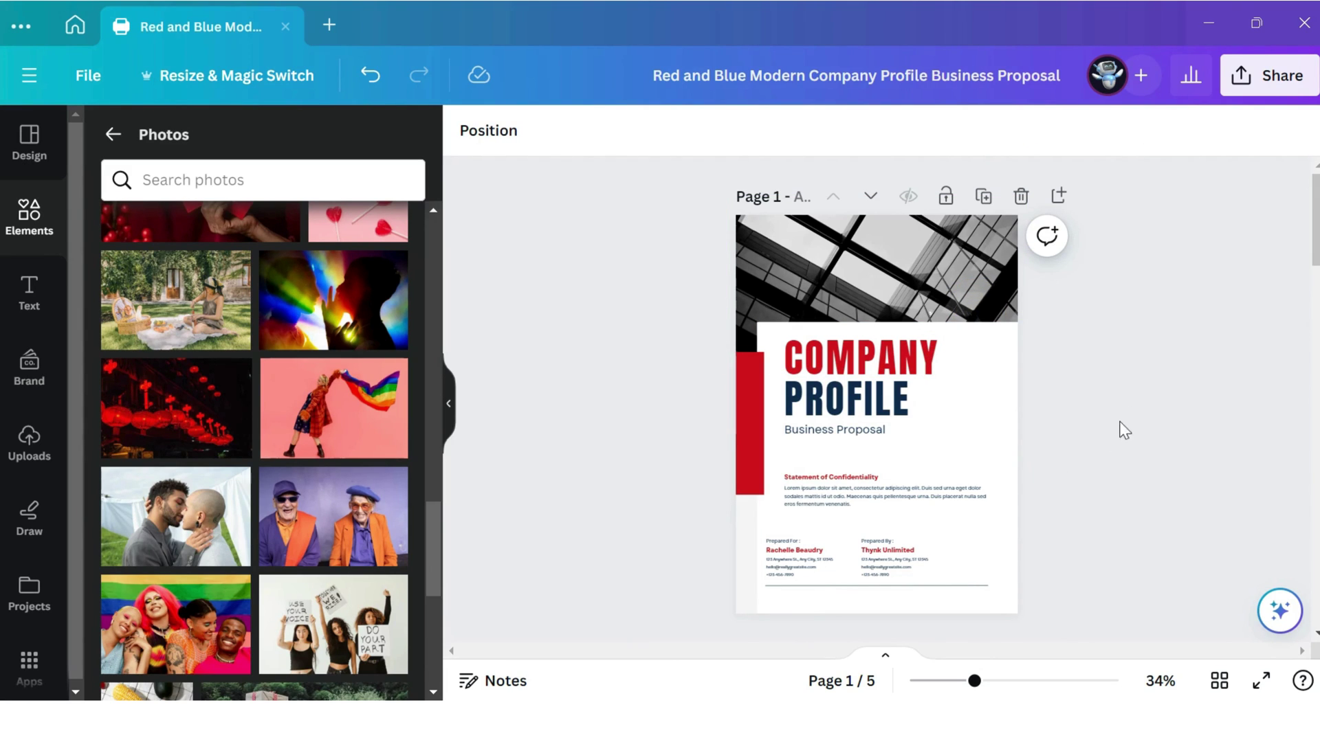
Download all five proposal pages as a PDF Standard file
click(1292, 88)
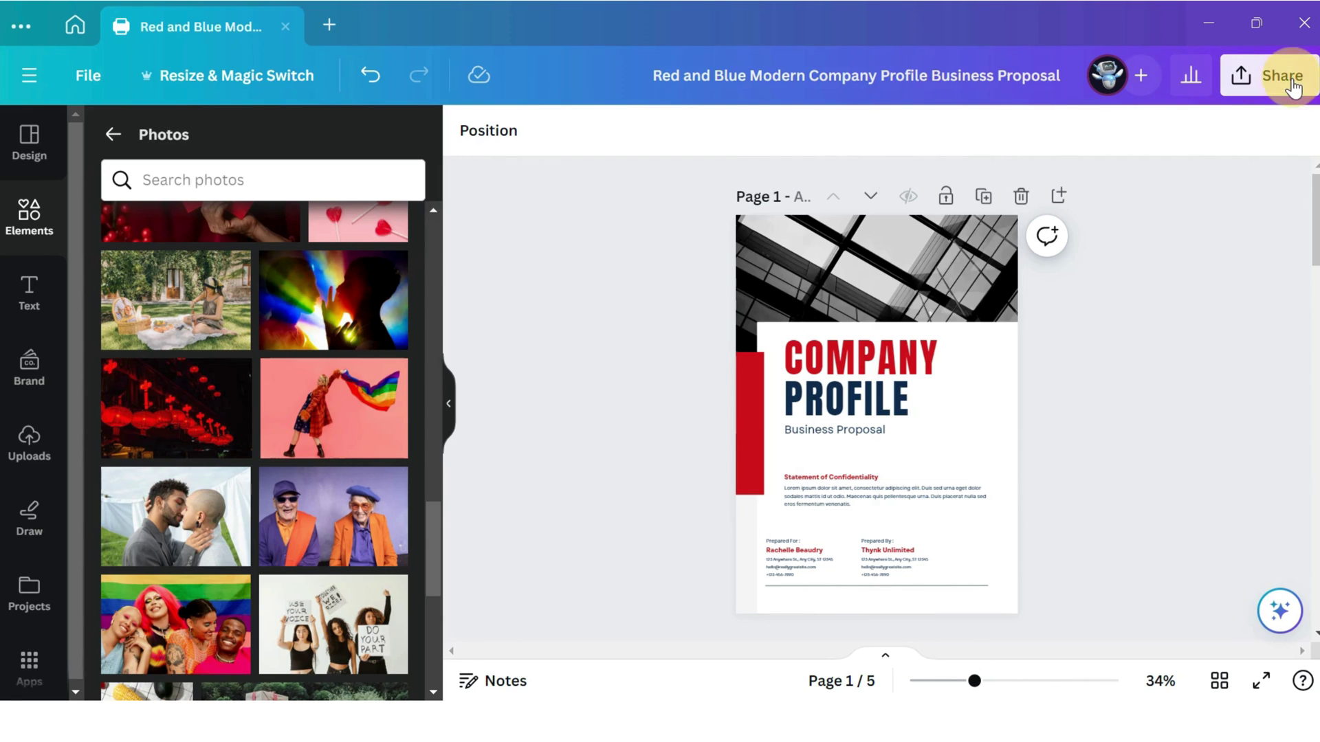
scroll(1180, 156, down, 3)
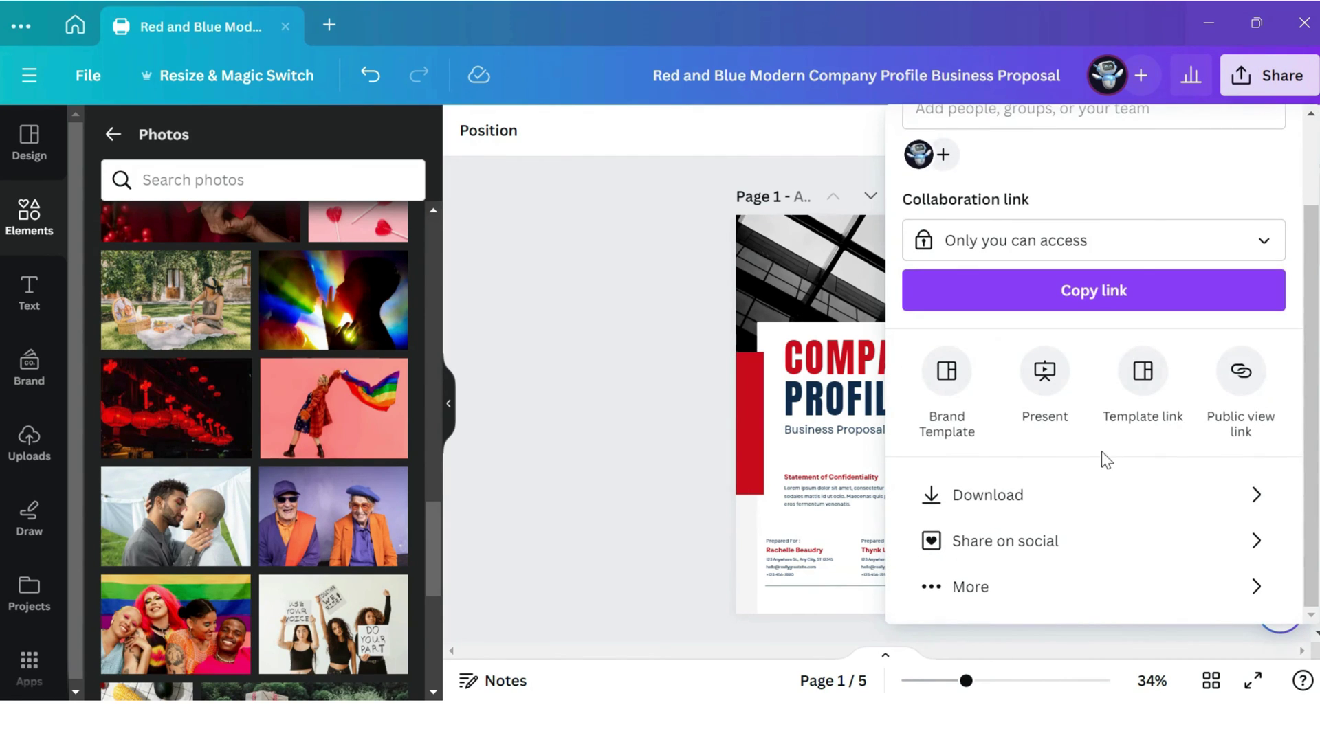
click(1096, 496)
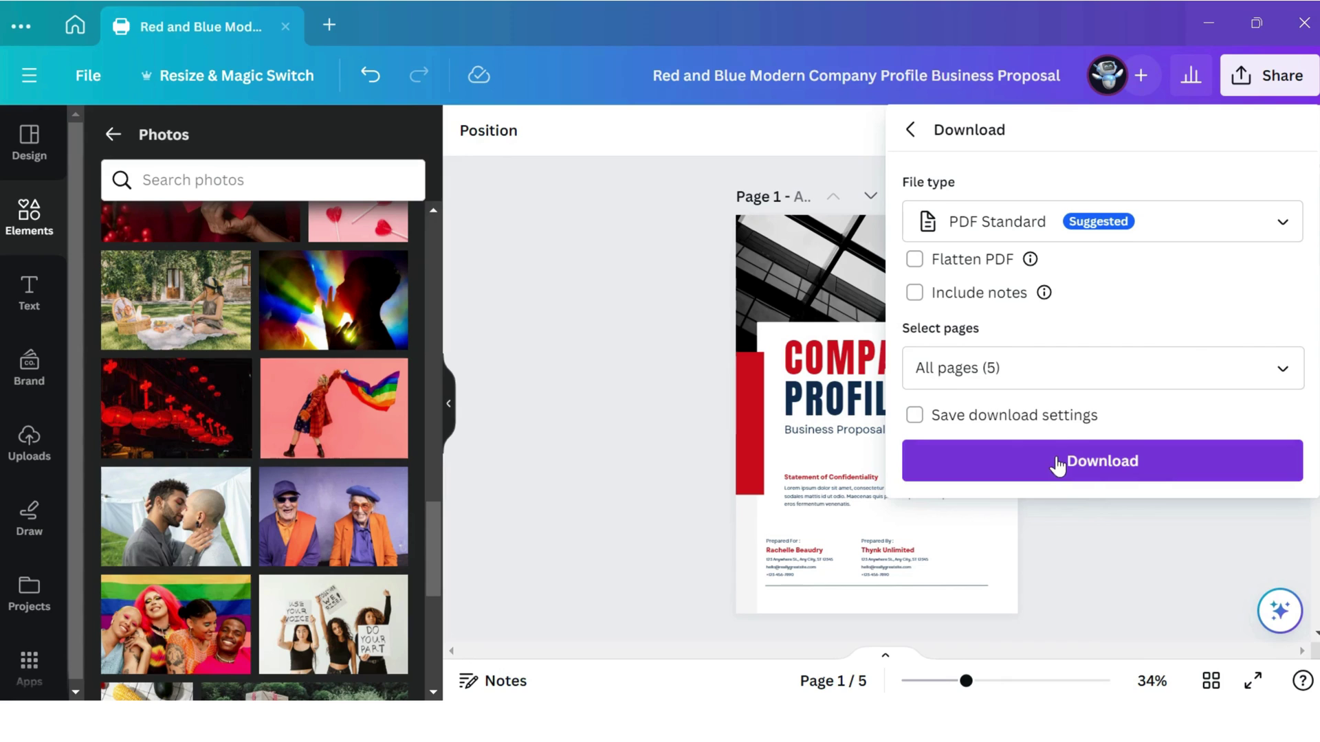
click(1154, 469)
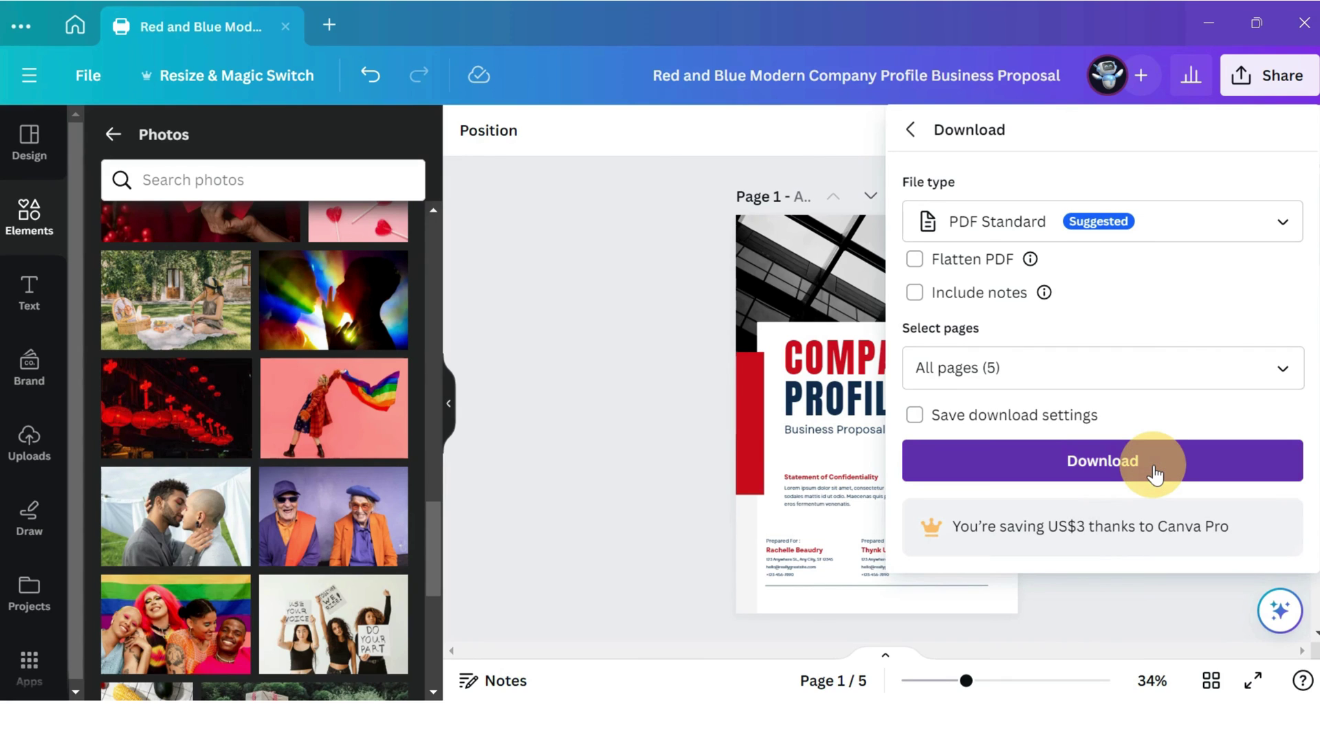